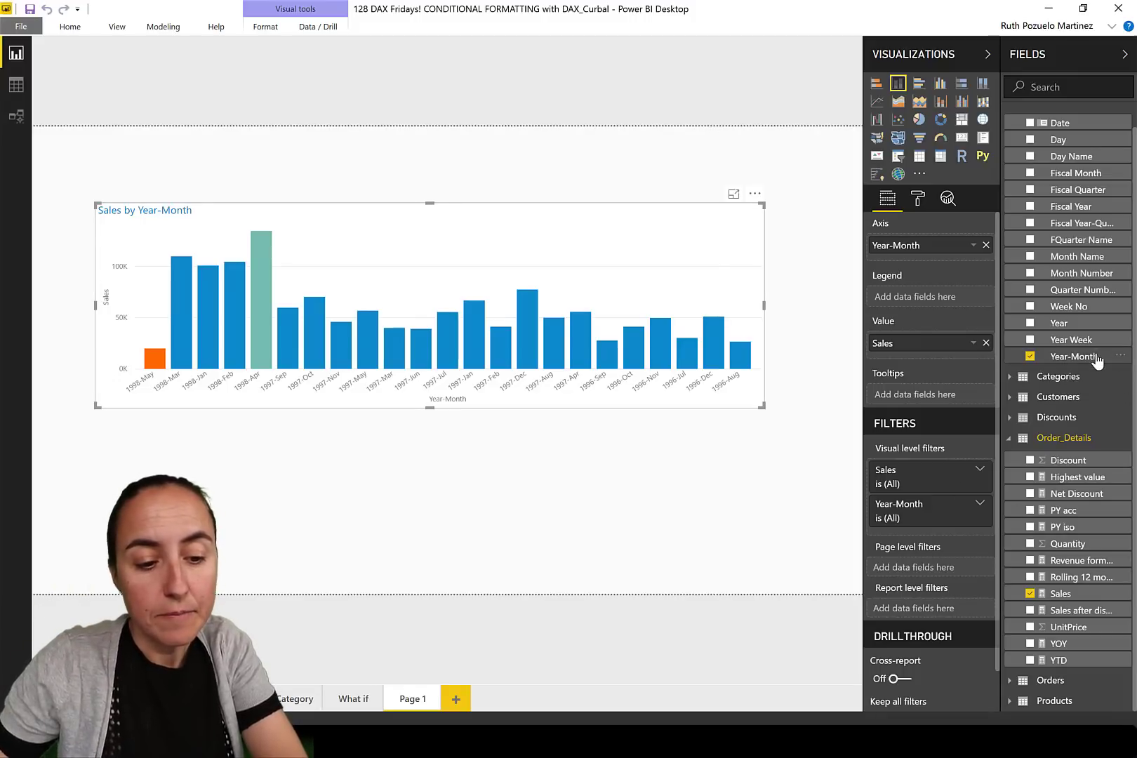
left_click_drag(1097, 360, 1012, 375)
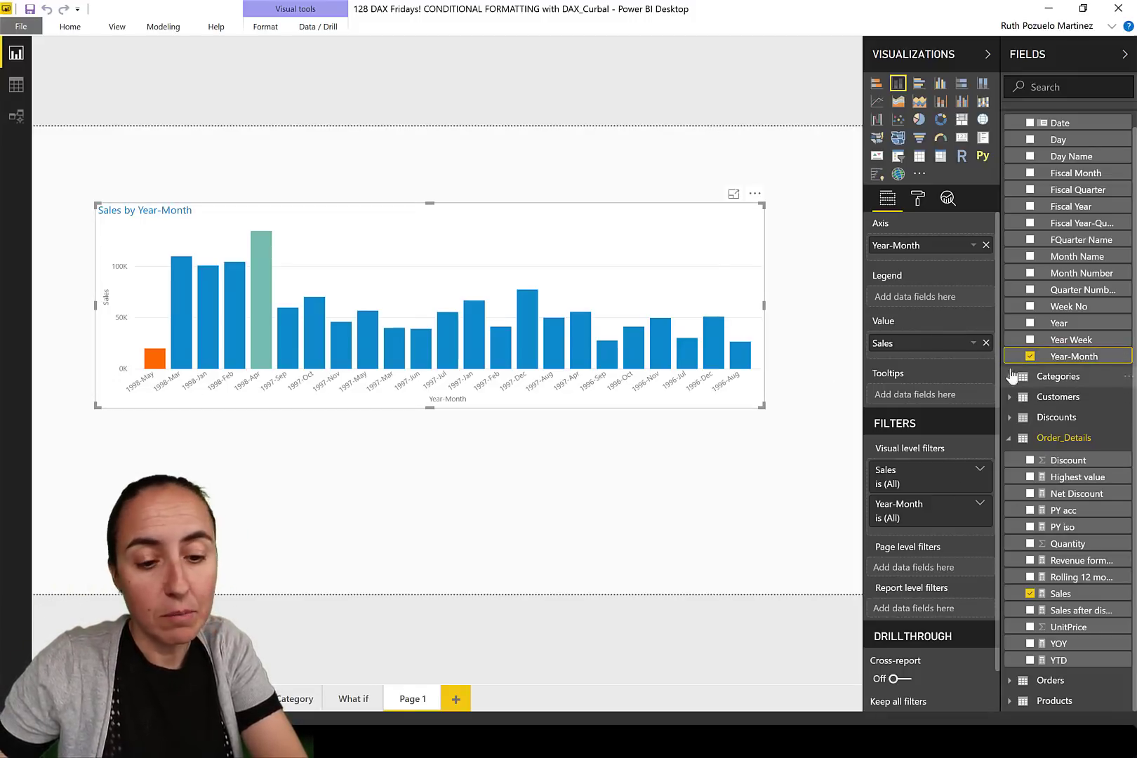
left_click(71, 27)
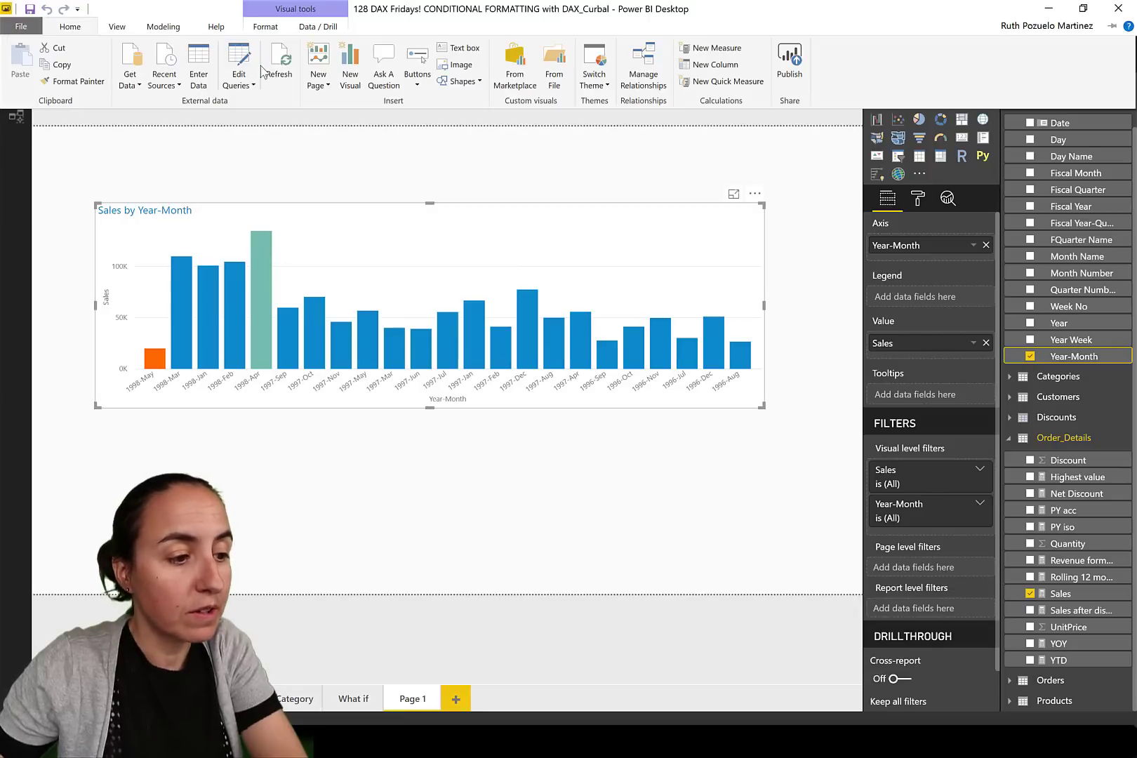
left_click(160, 27)
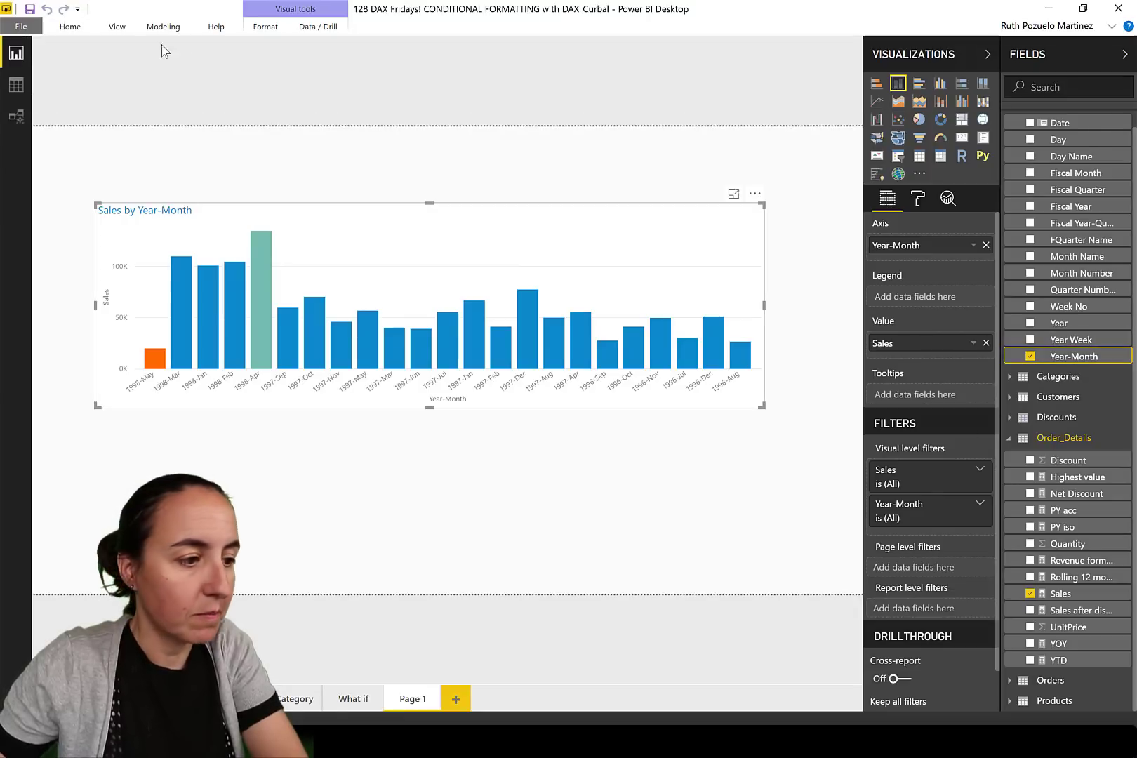
left_click(70, 27)
left_click(249, 85)
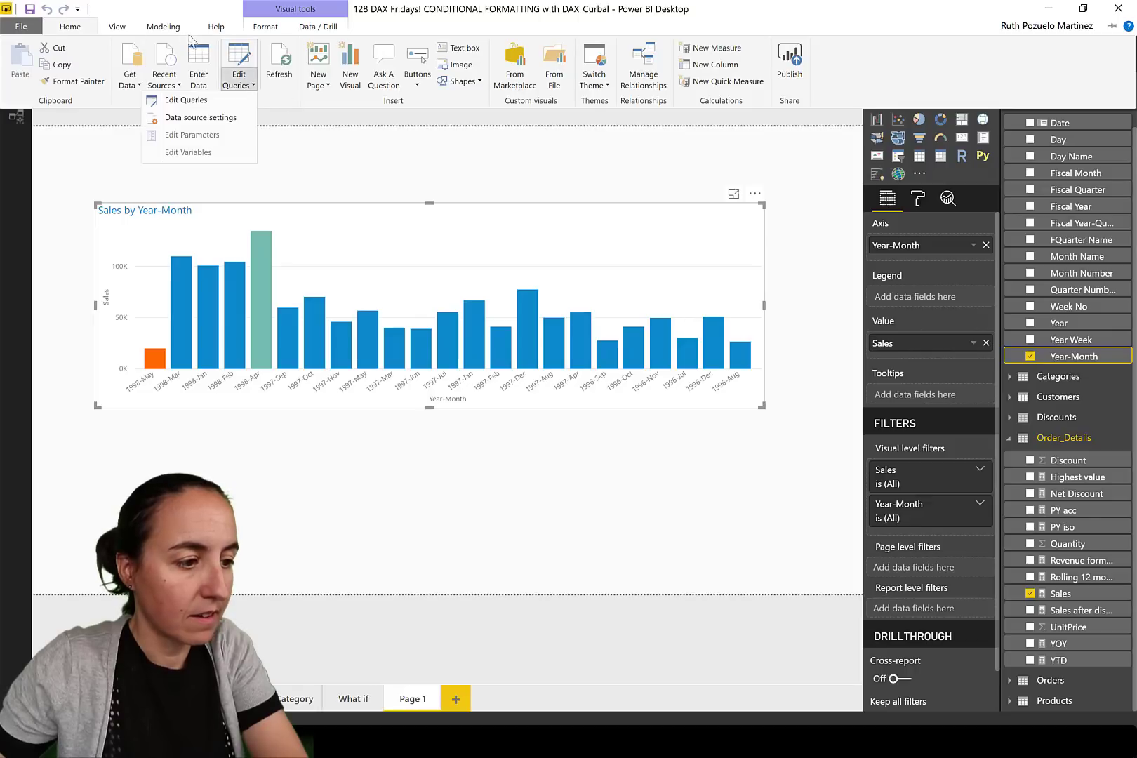
left_click(163, 27)
left_click(232, 77)
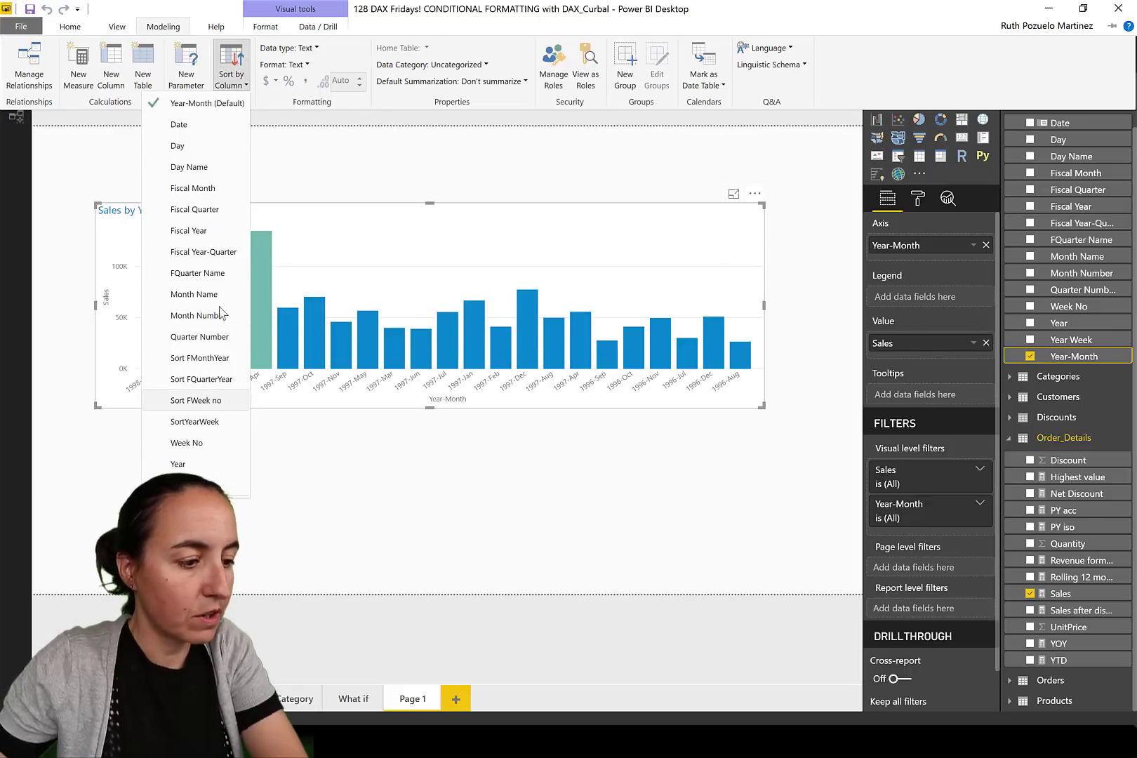
left_click(222, 364)
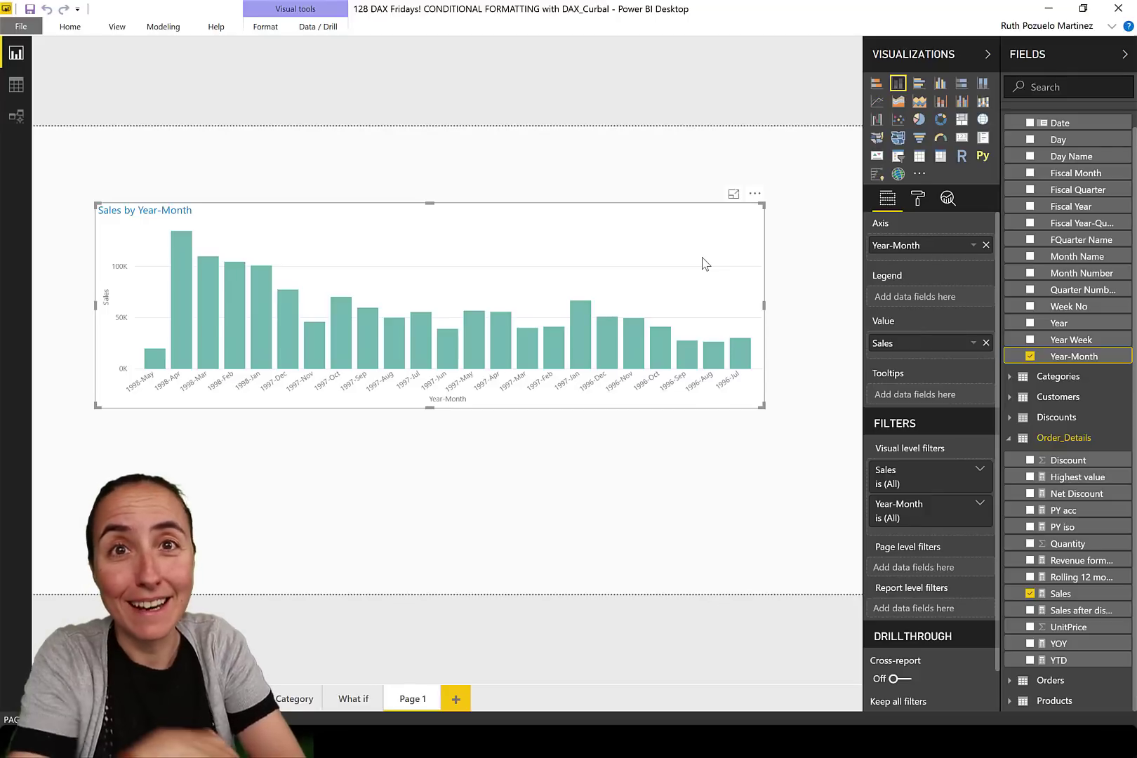
left_click(67, 26)
left_click(165, 26)
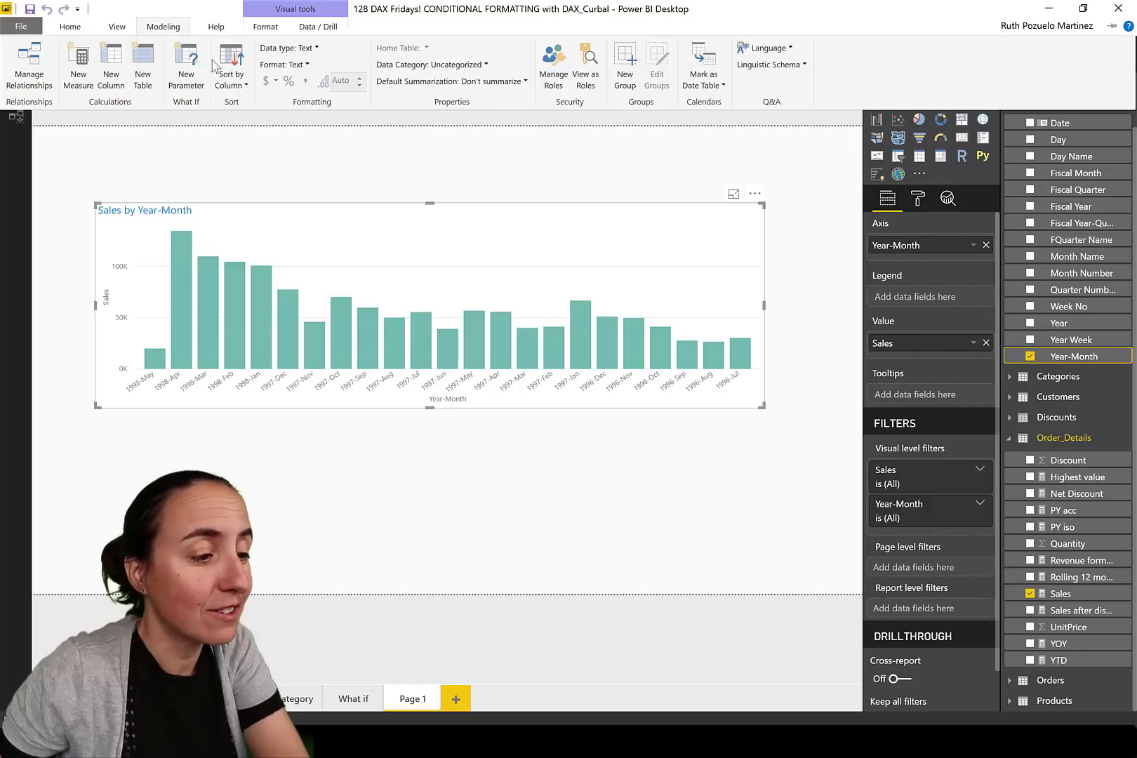
left_click(232, 78)
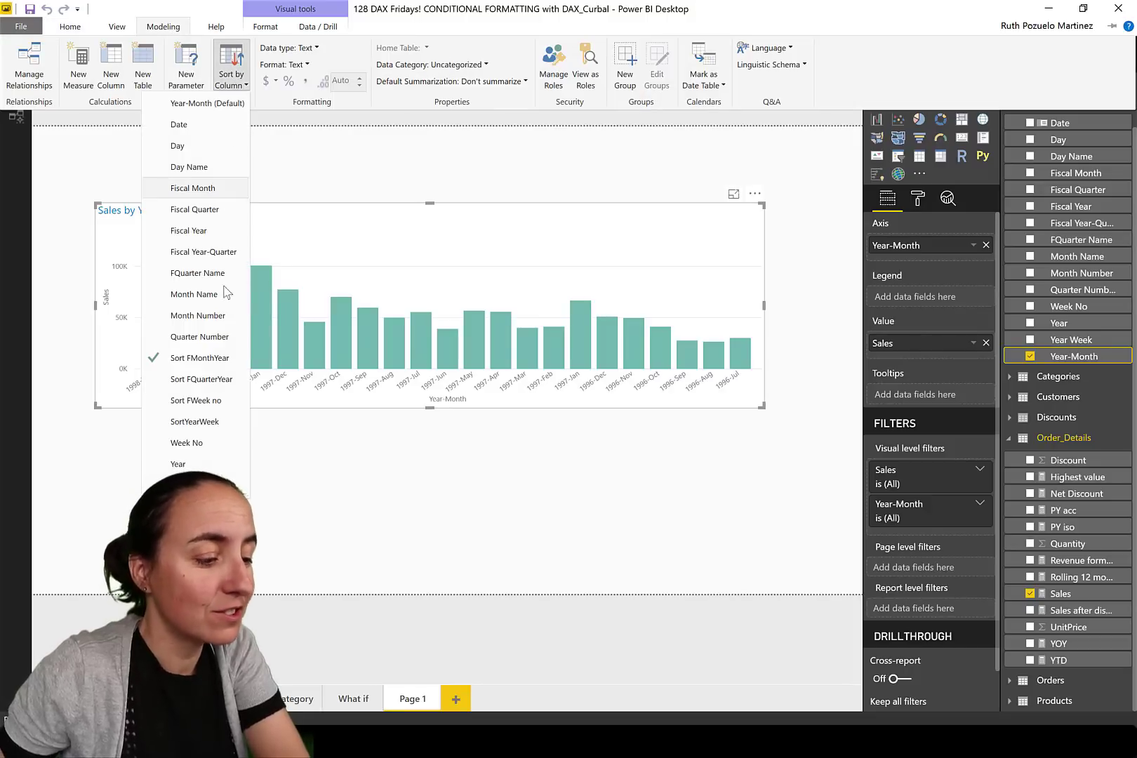
left_click(210, 104)
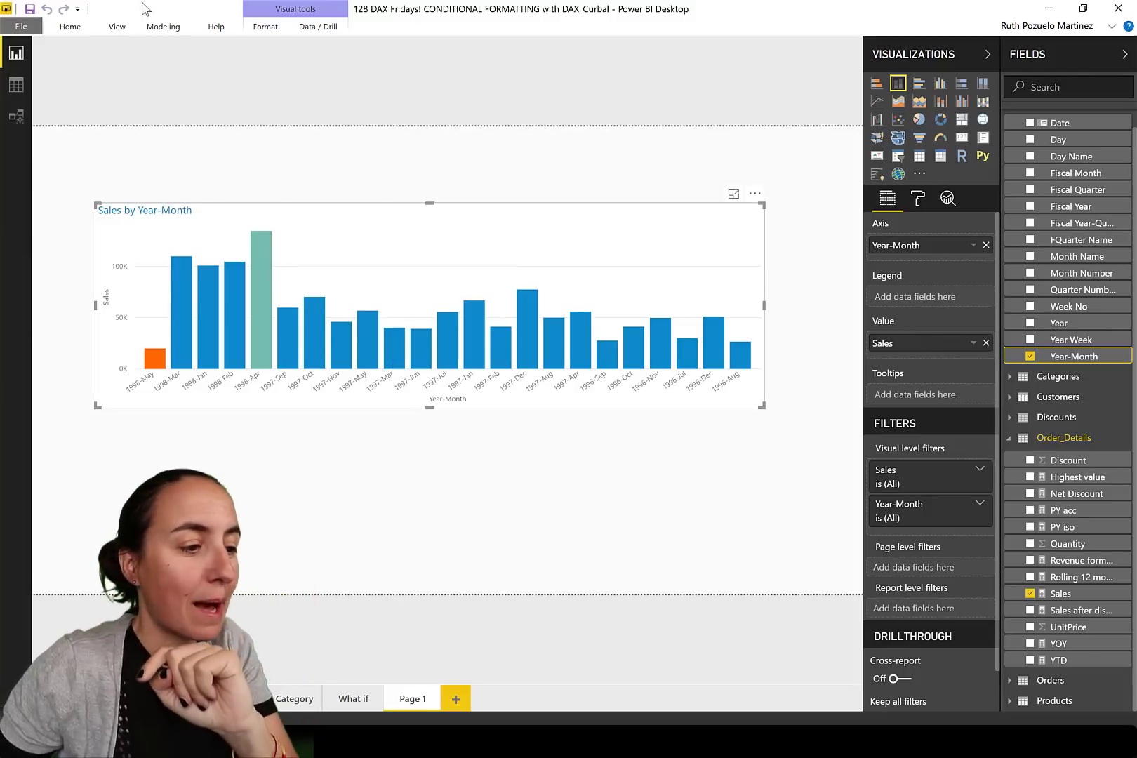
Record a refresh of Sales by Year-Month in Performance Analyzer and expand its 216 ms timing
left_click(123, 29)
left_click(319, 67)
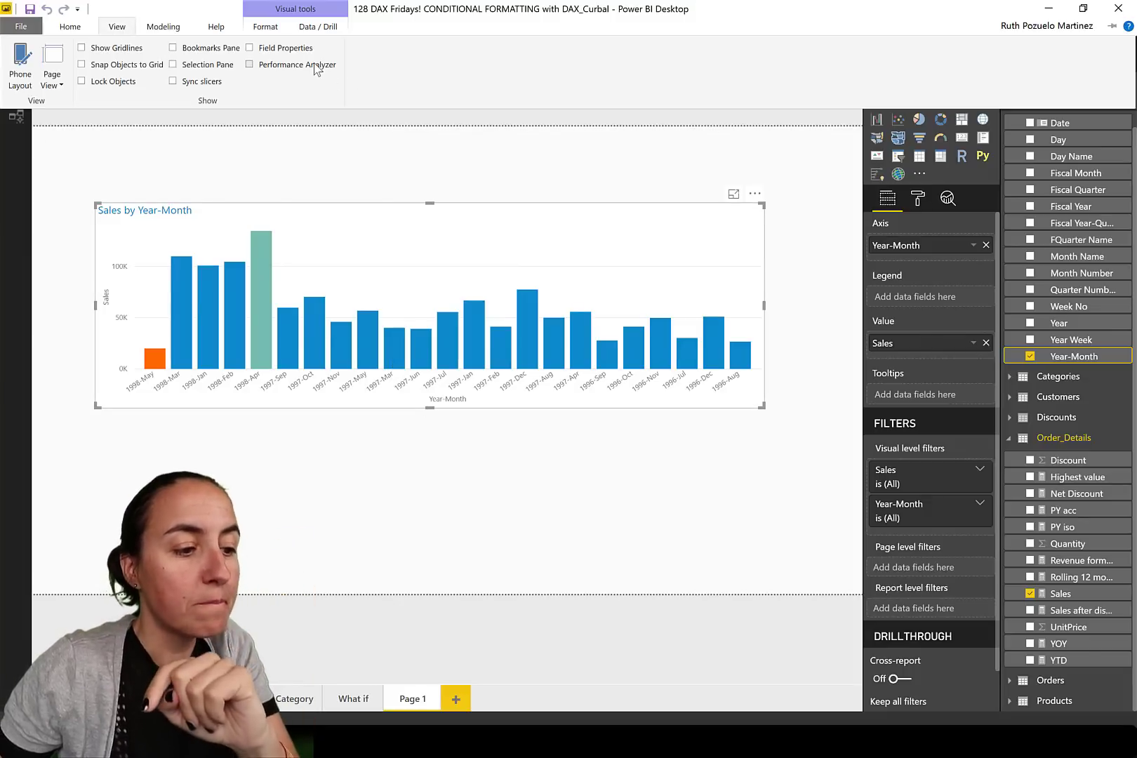
left_click(602, 86)
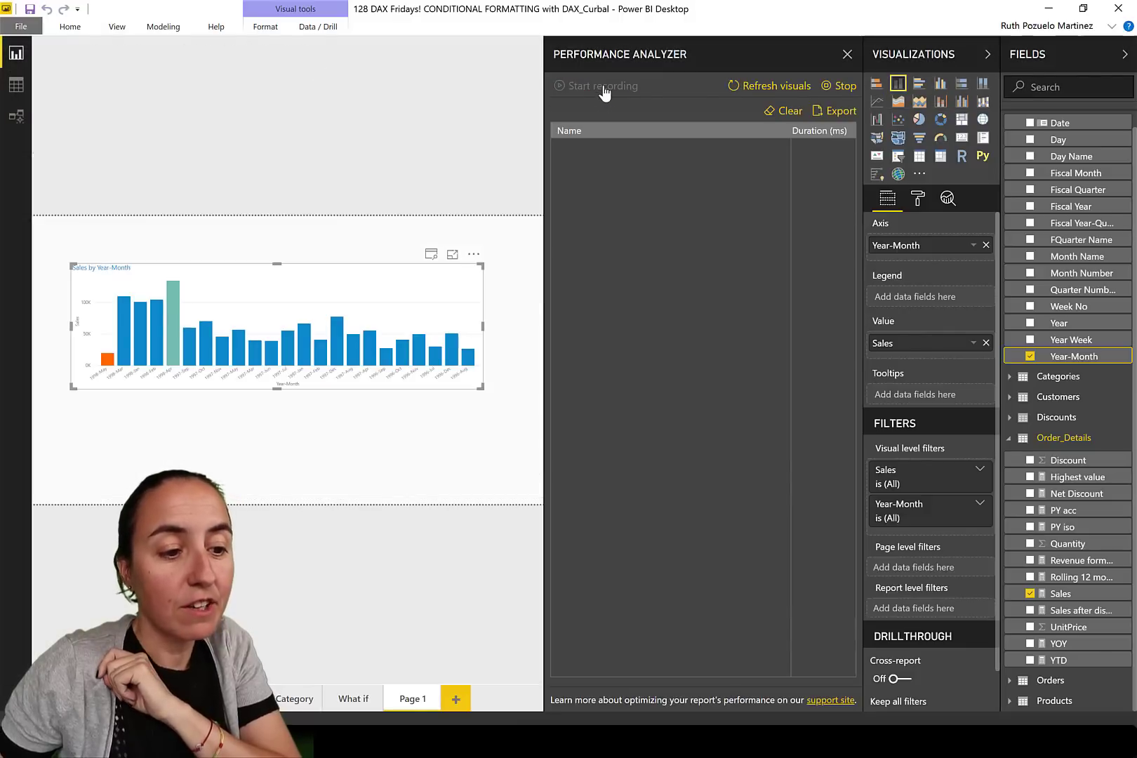
left_click(432, 257)
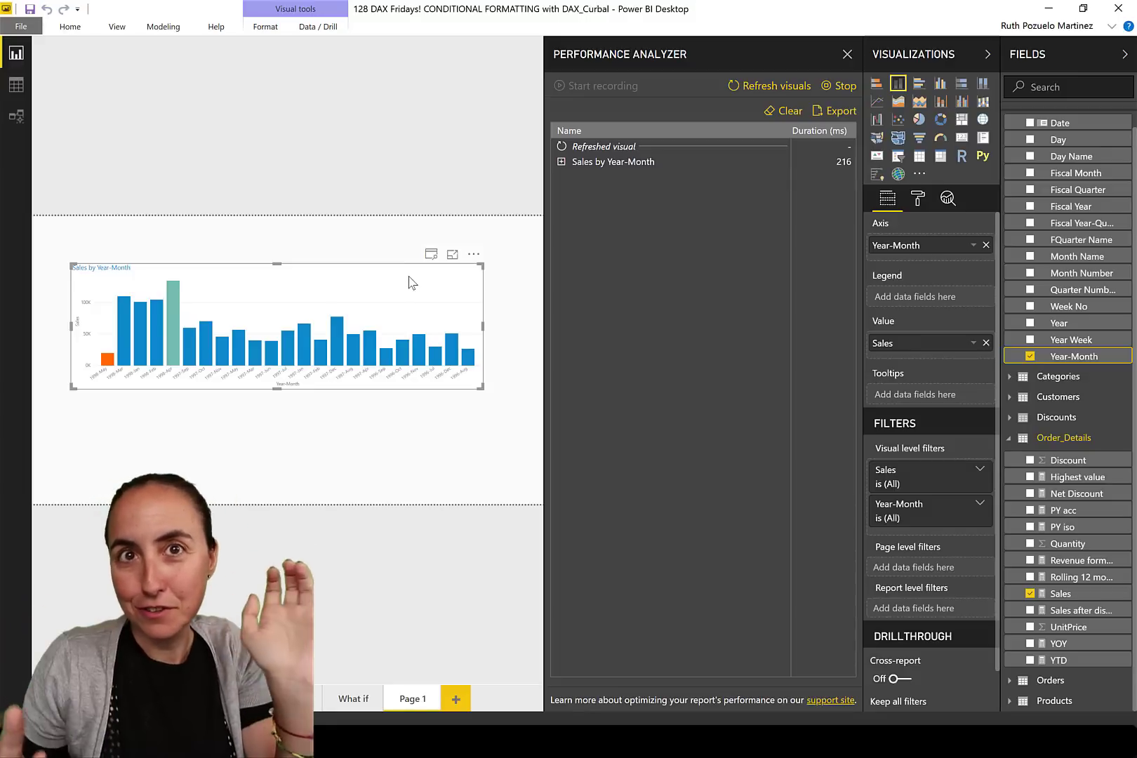
left_click(562, 163)
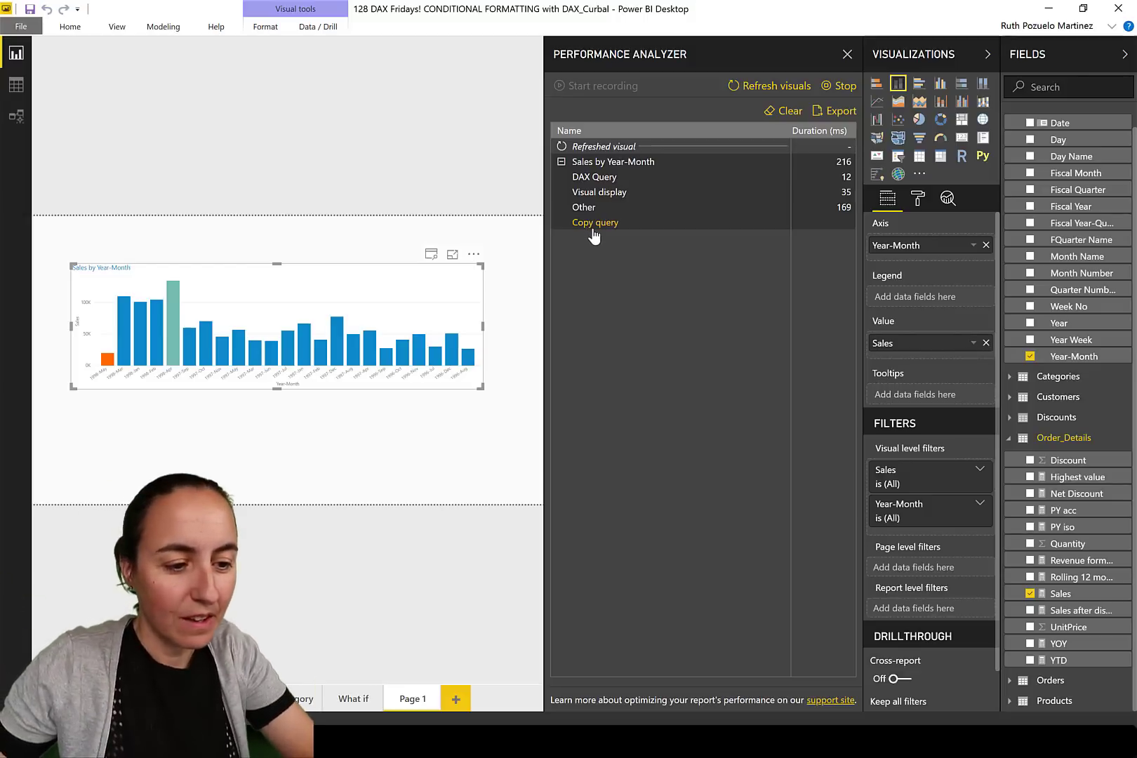
Paste the chart's copied DAX query into a new Notepad++ document
mouse_move(374, 738)
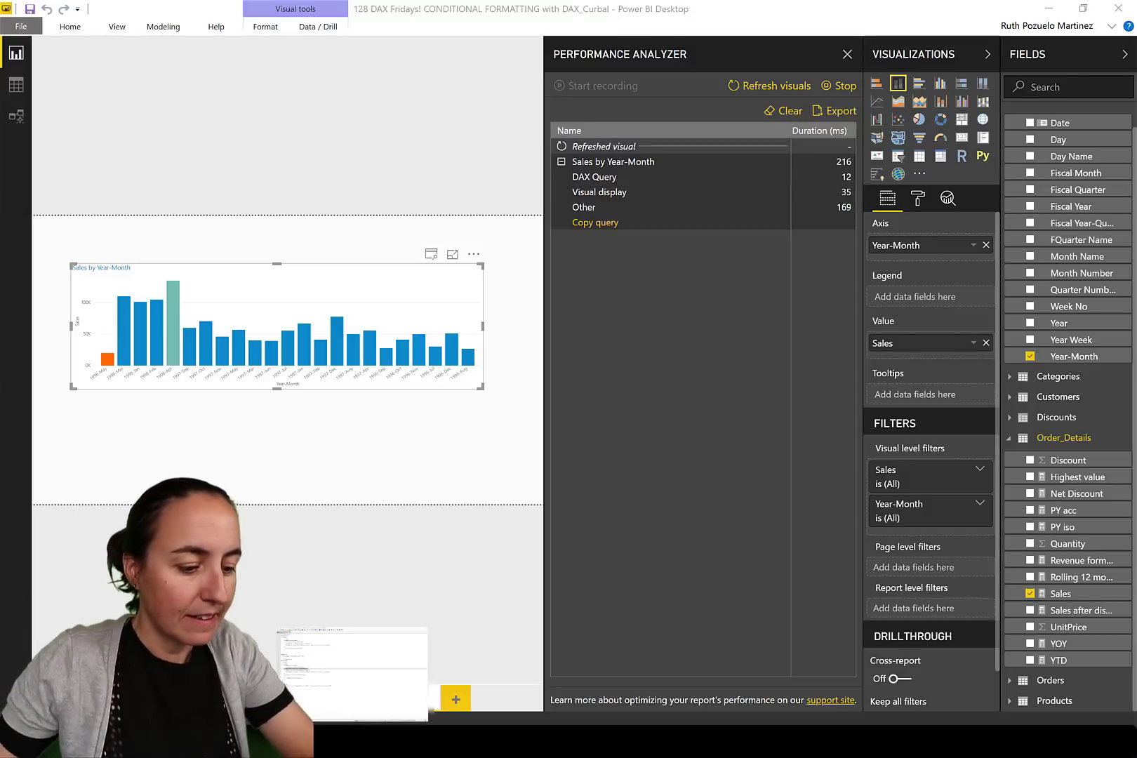
left_click(374, 676)
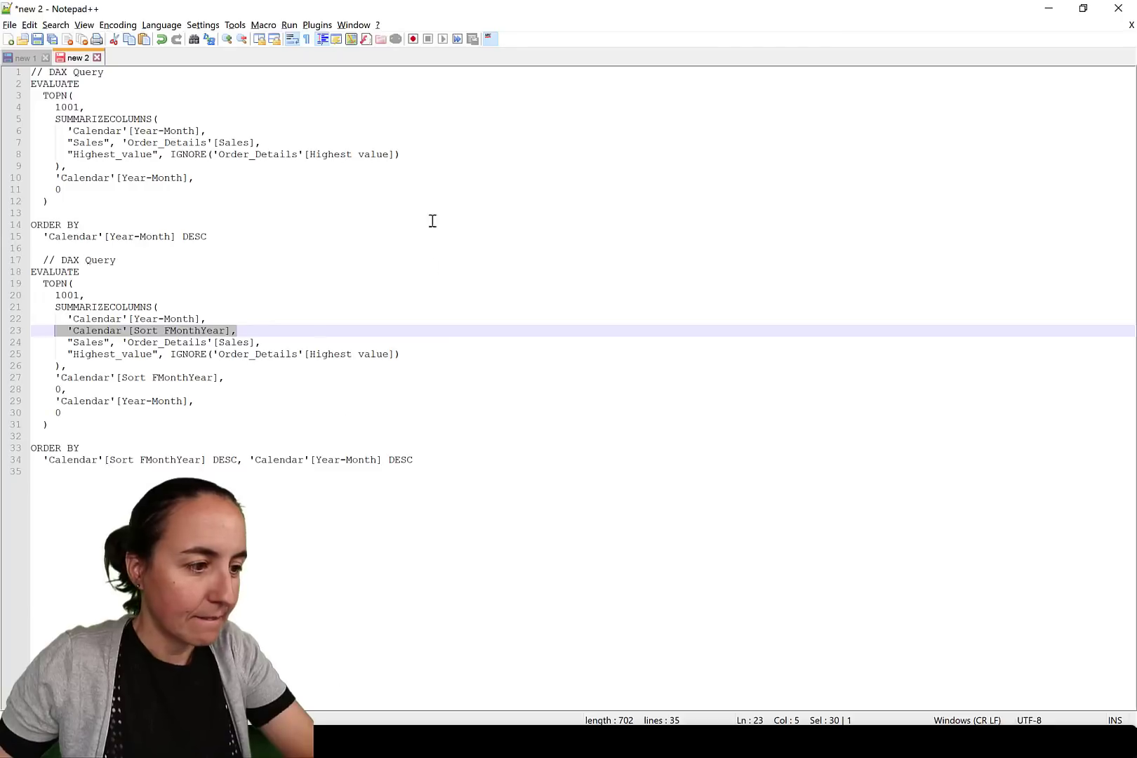
left_click(9, 39)
type("// DAX Query EVALUATE   TOPN(     1001,     SUMMARIZECOLUMNS(       'Calendar'[Year-Month],       \"Sales\", 'Order_Details'[Sales],       \"Highest_value\", IGNORE('Order_Details'[Highest value])     ),     'Calendar'[Year-Month],     0   )  ORDER BY   'Calendar'[Year-Month] DESC")
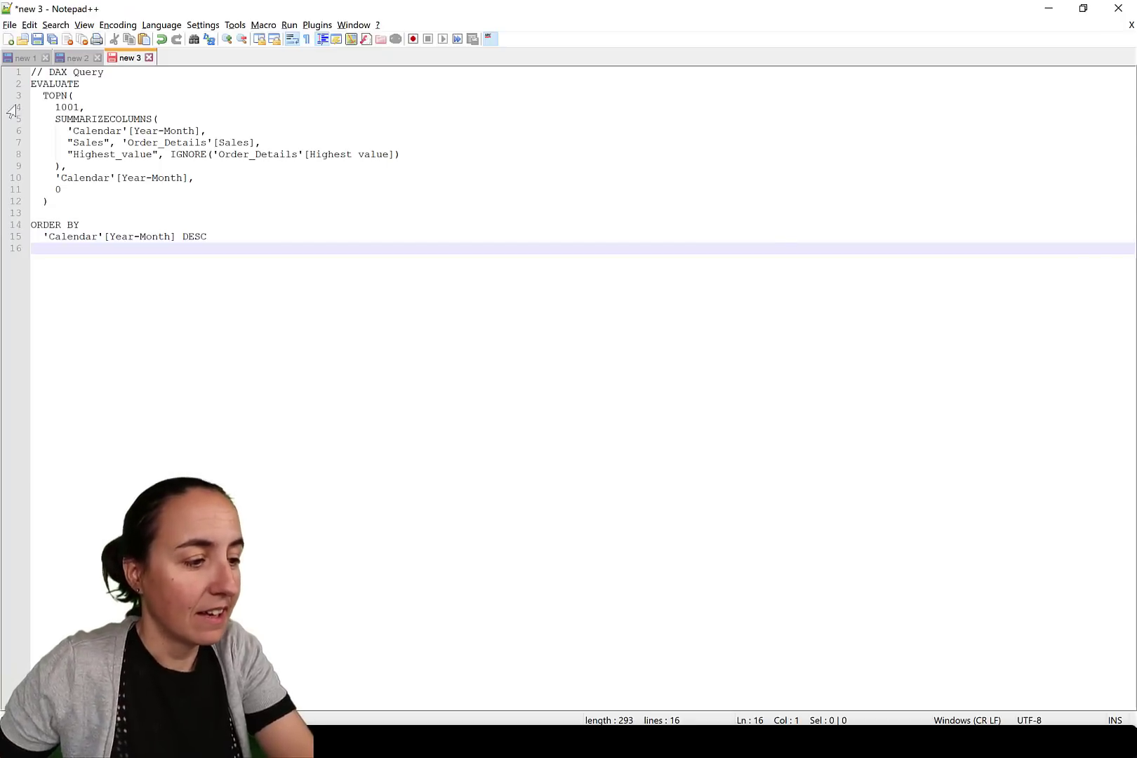
Review the query's SUMMARIZECOLUMNS, Sales, Highest_value and ORDER BY Year-Month lines, then return to Power BI
left_click_drag(55, 119, 255, 134)
left_click(230, 133)
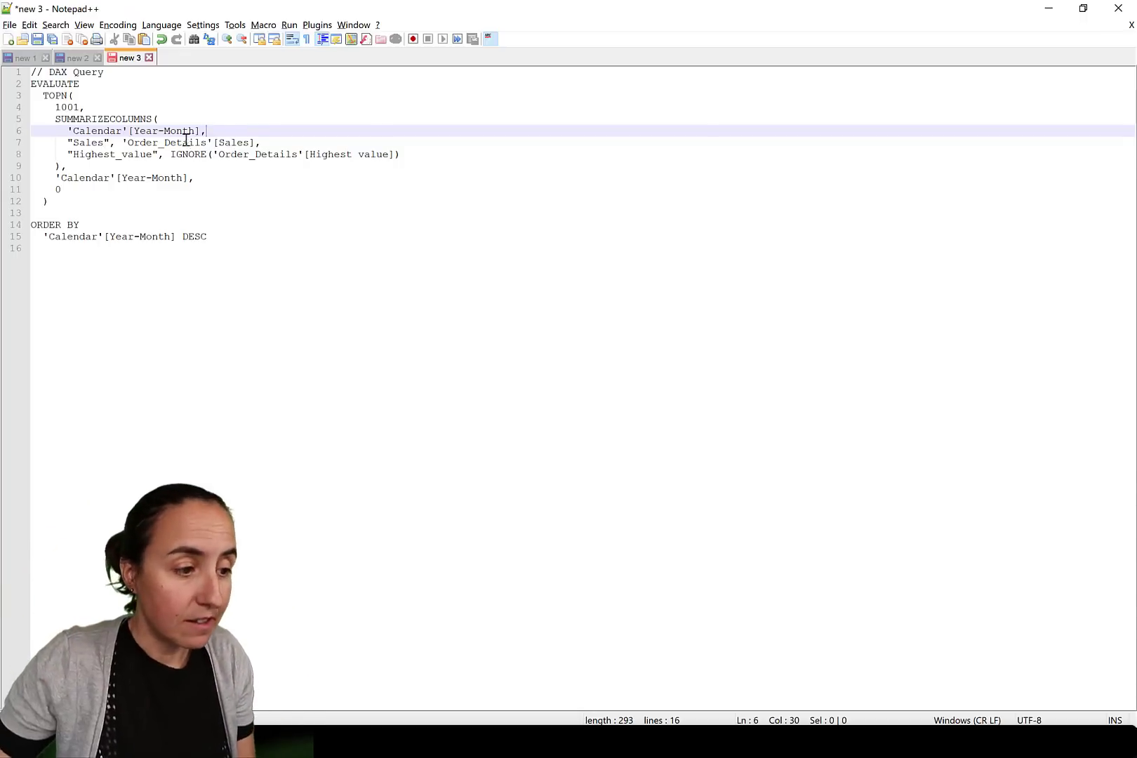
left_click(444, 164)
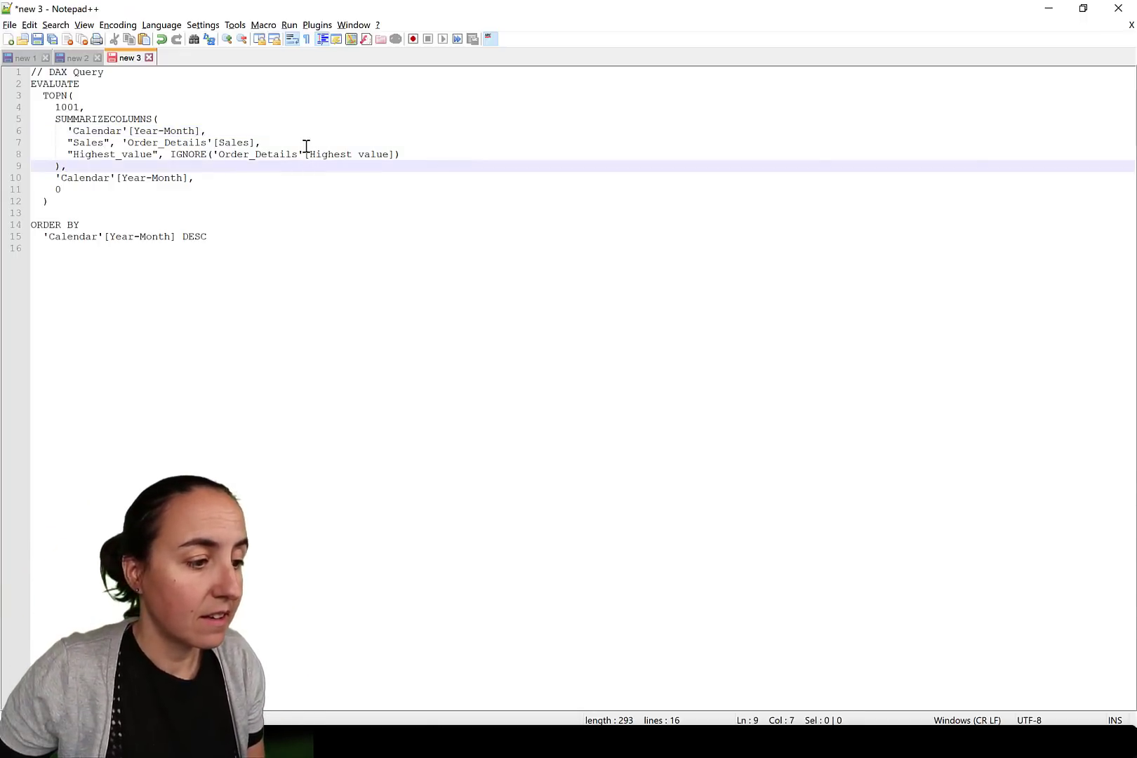
left_click_drag(306, 146, 30, 145)
left_click(429, 157)
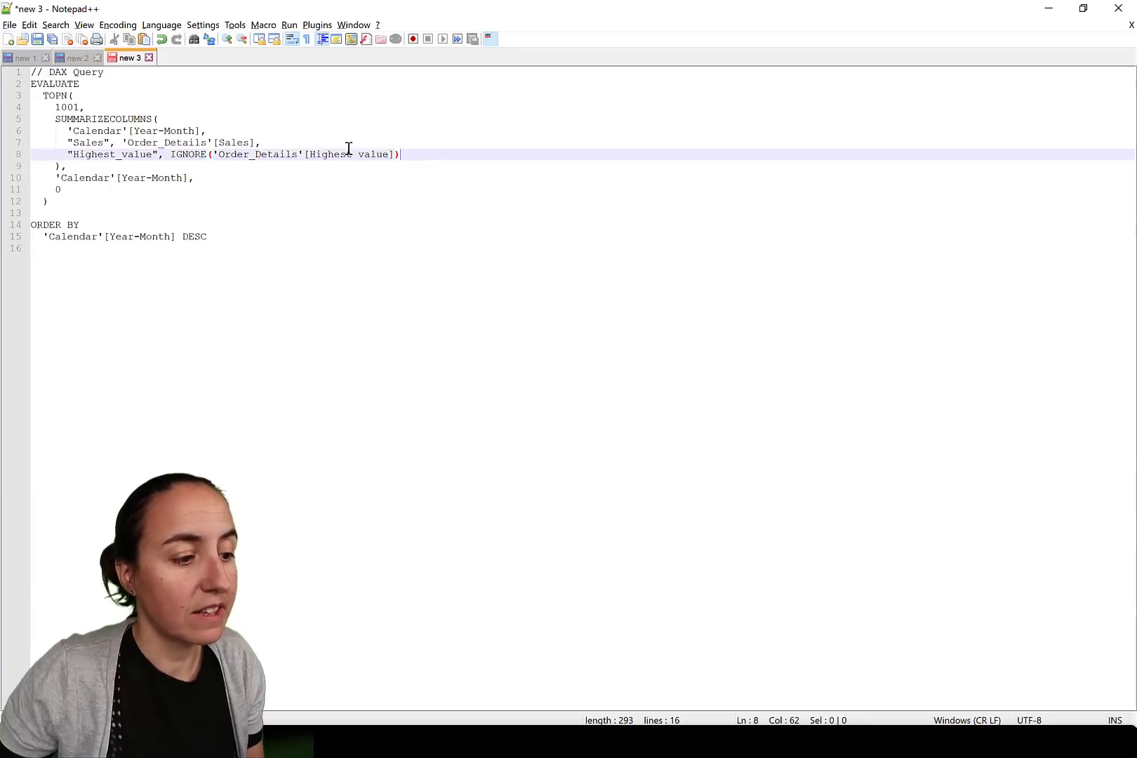
left_click_drag(401, 154, 110, 155)
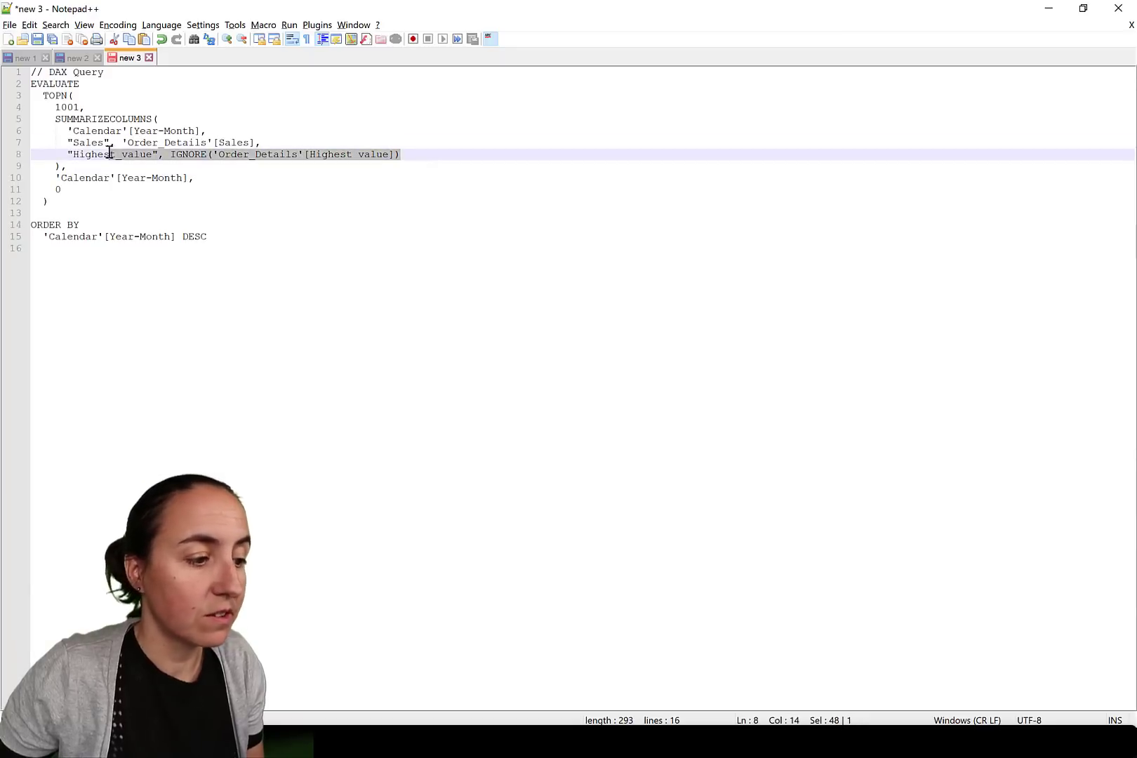
left_click(127, 118)
left_click_drag(218, 180, 61, 177)
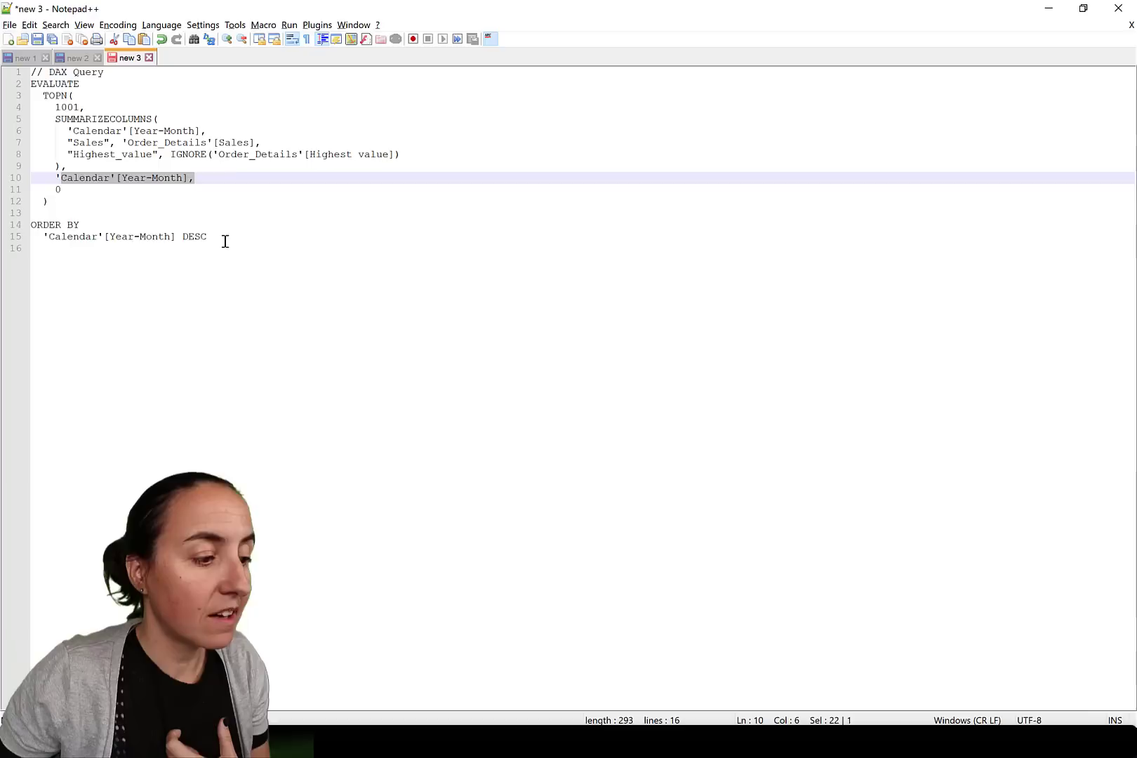
left_click(26, 237)
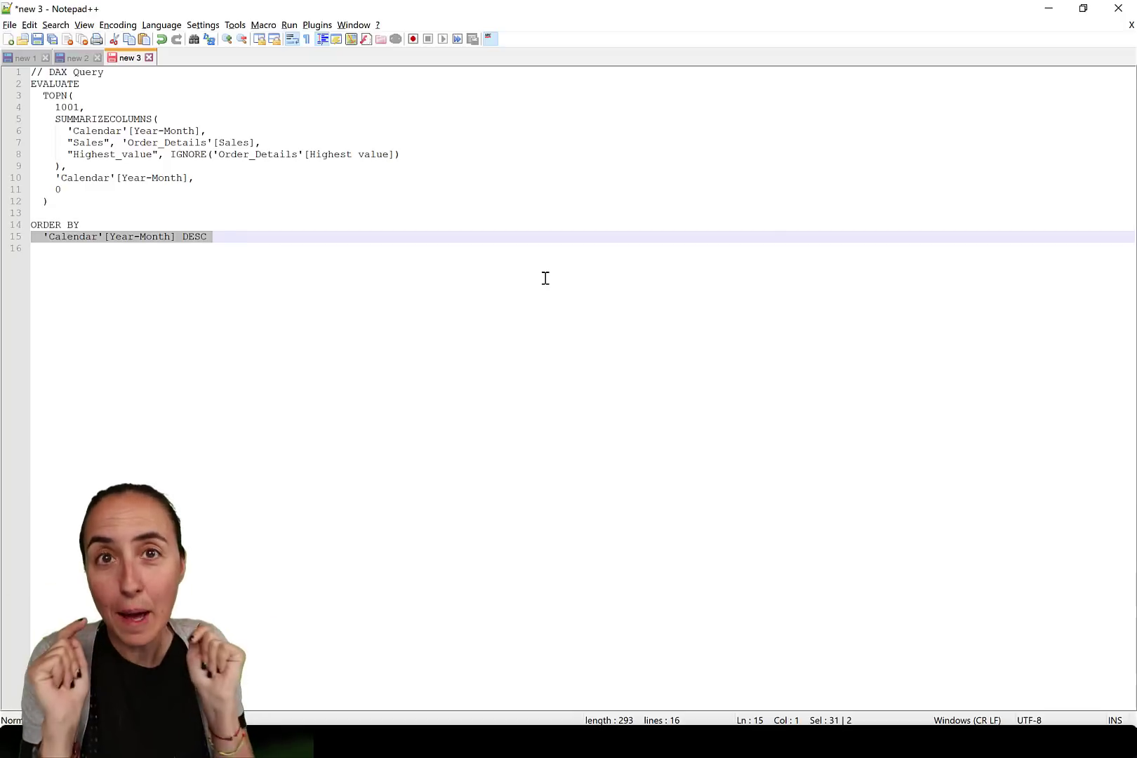
key("alt+Tab")
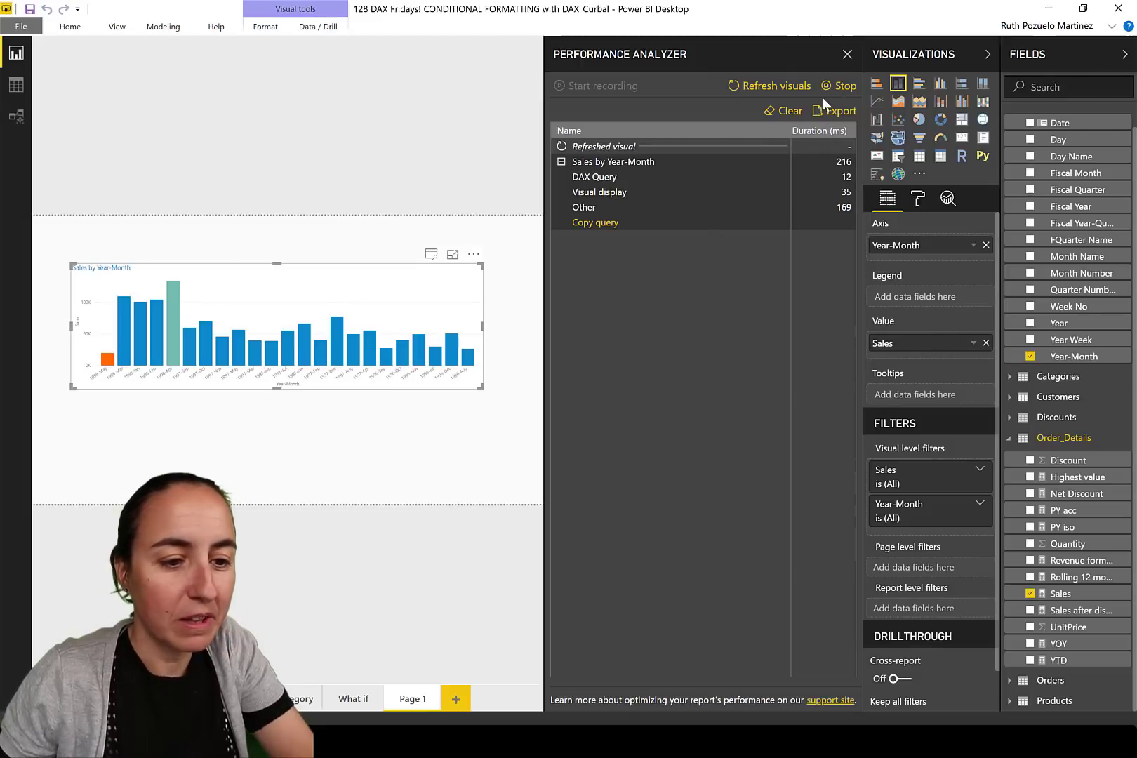
Stop recording and sort the Year-Month column by Sort FMonthYear
left_click(826, 90)
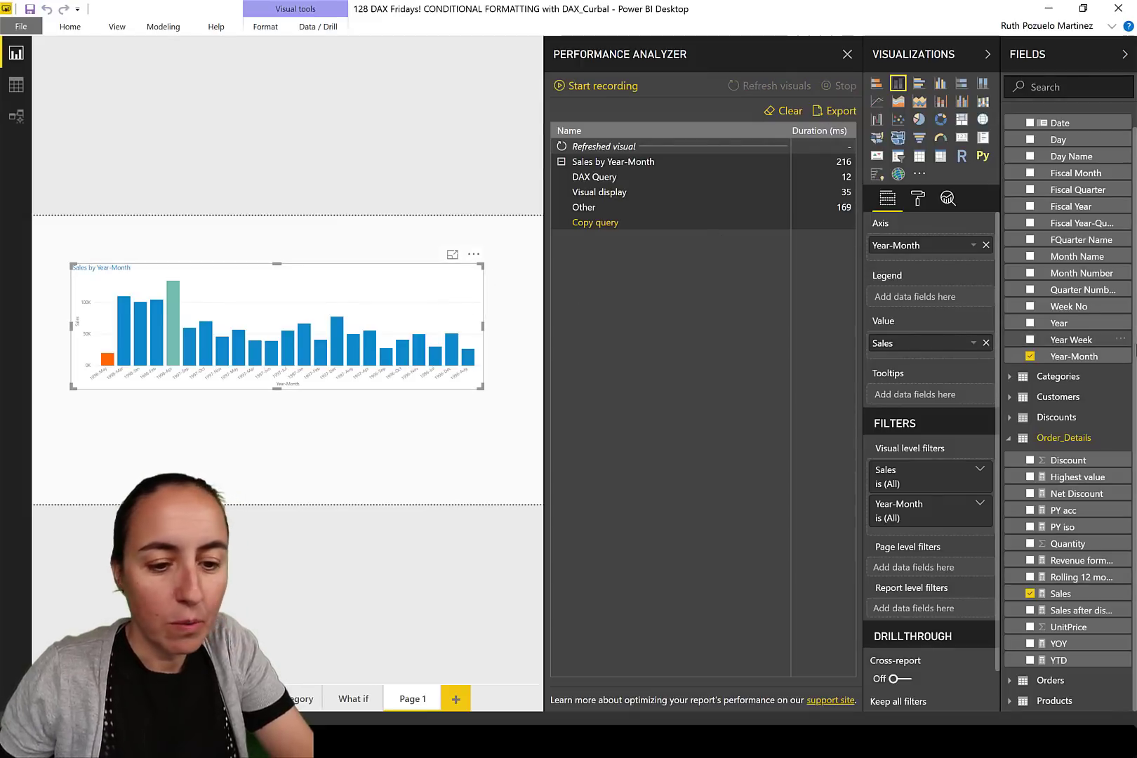
left_click(1086, 358)
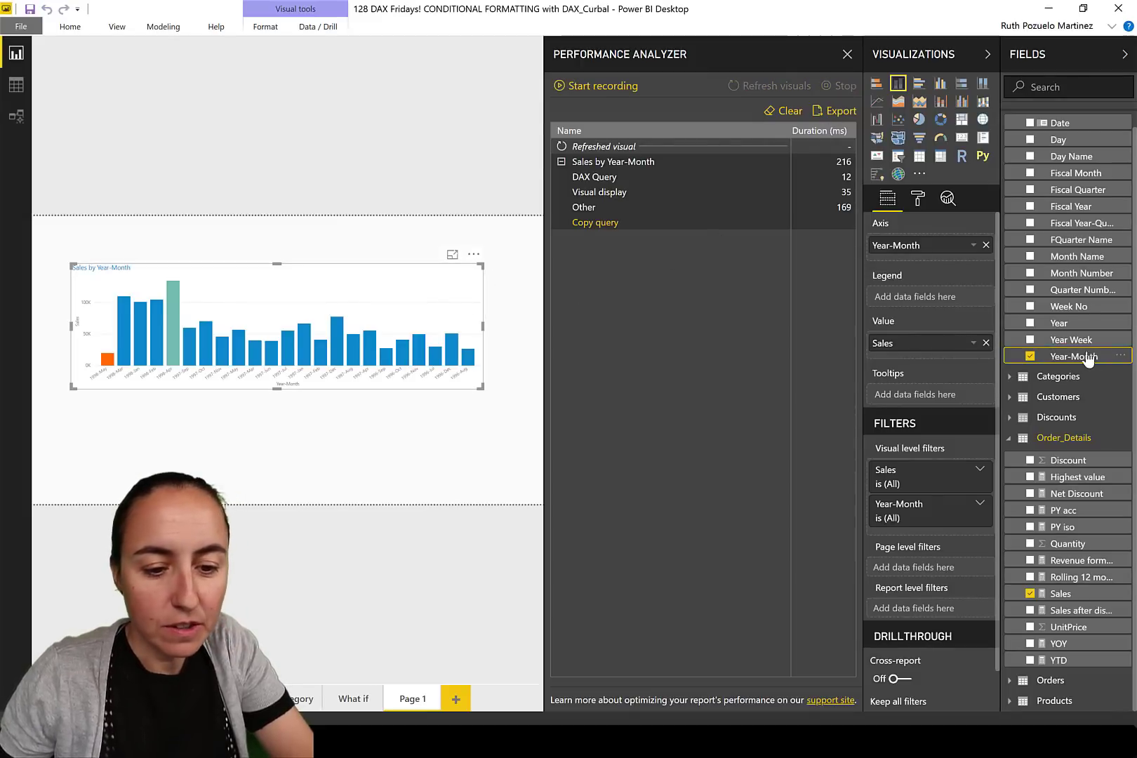
left_click(161, 27)
left_click(232, 66)
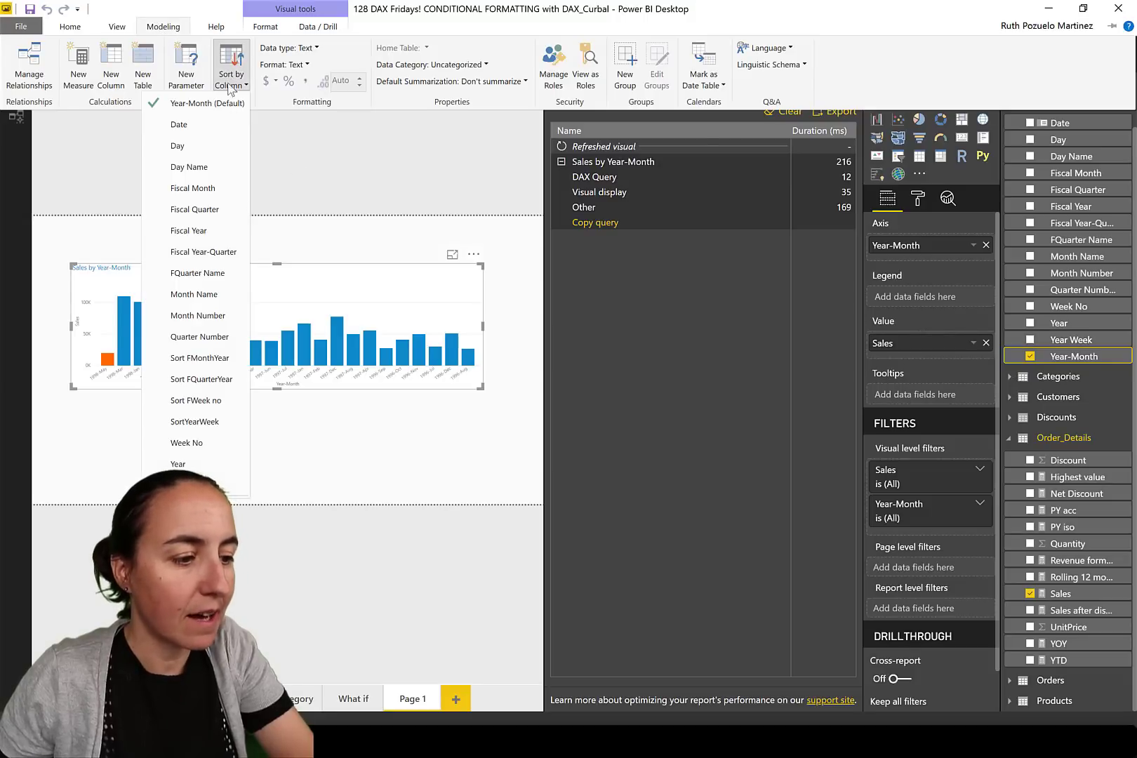
left_click(200, 358)
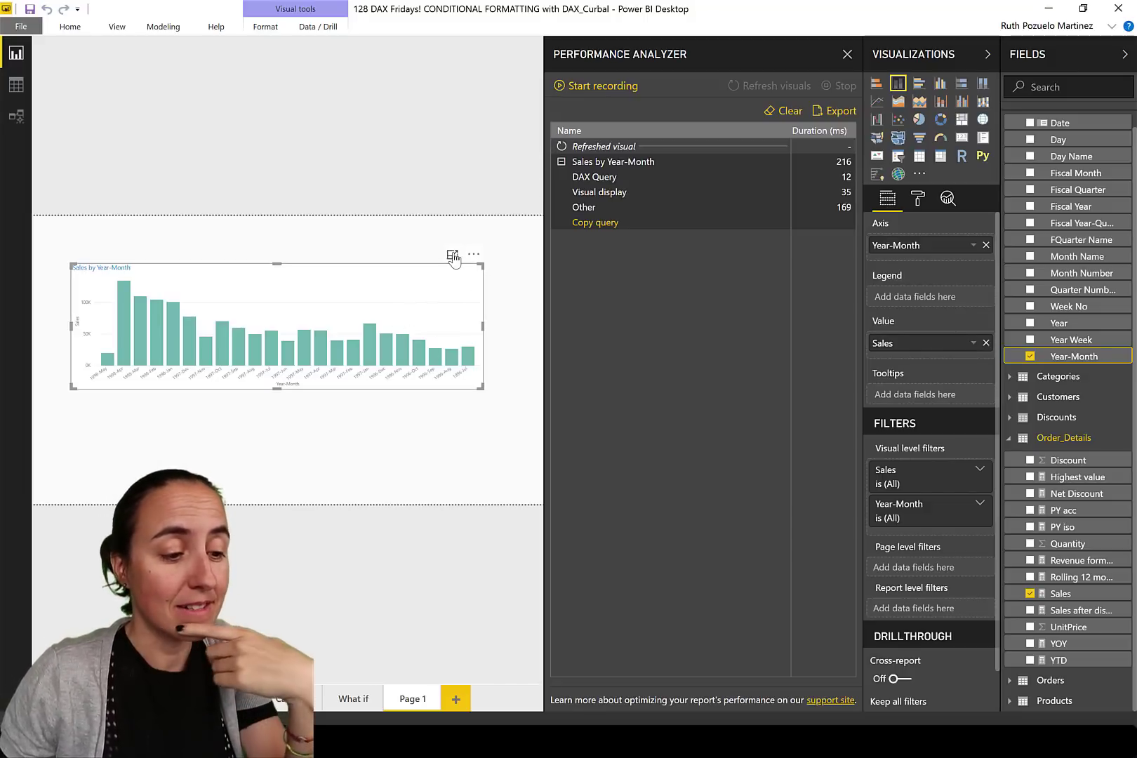
Record a new refresh of the chart and expand its 205 ms timing entry
left_click(627, 87)
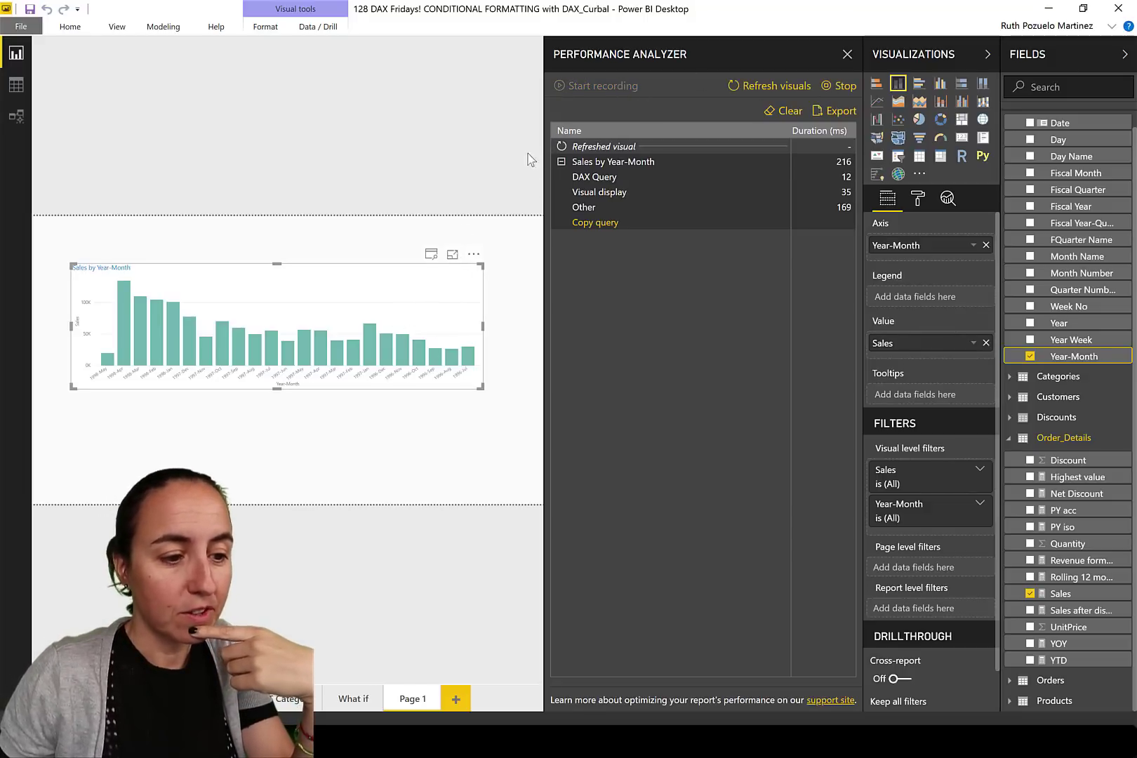
left_click(431, 255)
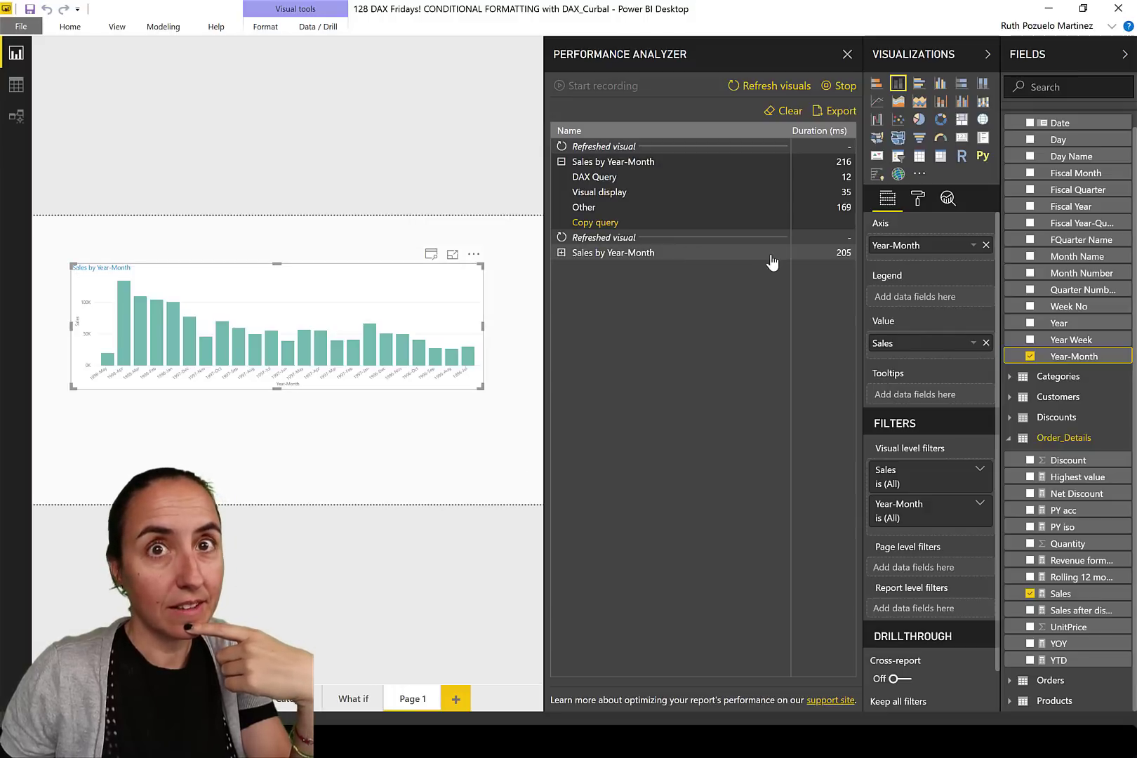
left_click(562, 252)
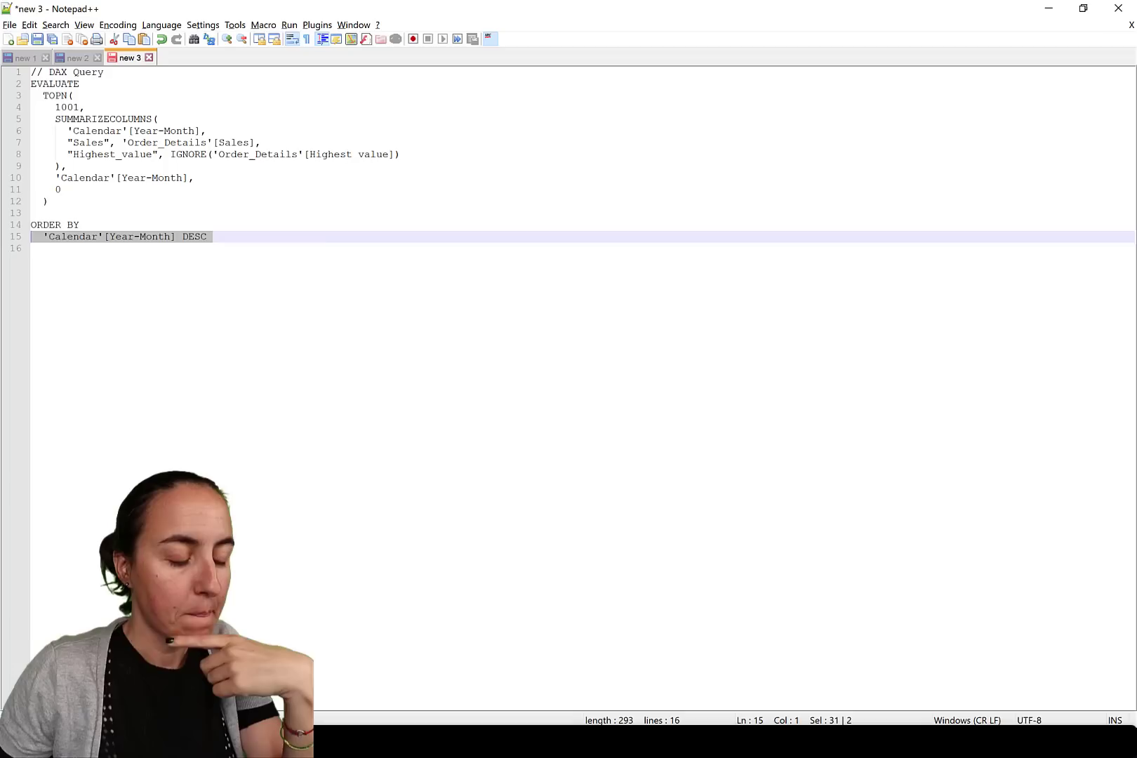
Paste the new chart query into Notepad++ below the first one
left_click(258, 236)
key("Return")
key("Return")
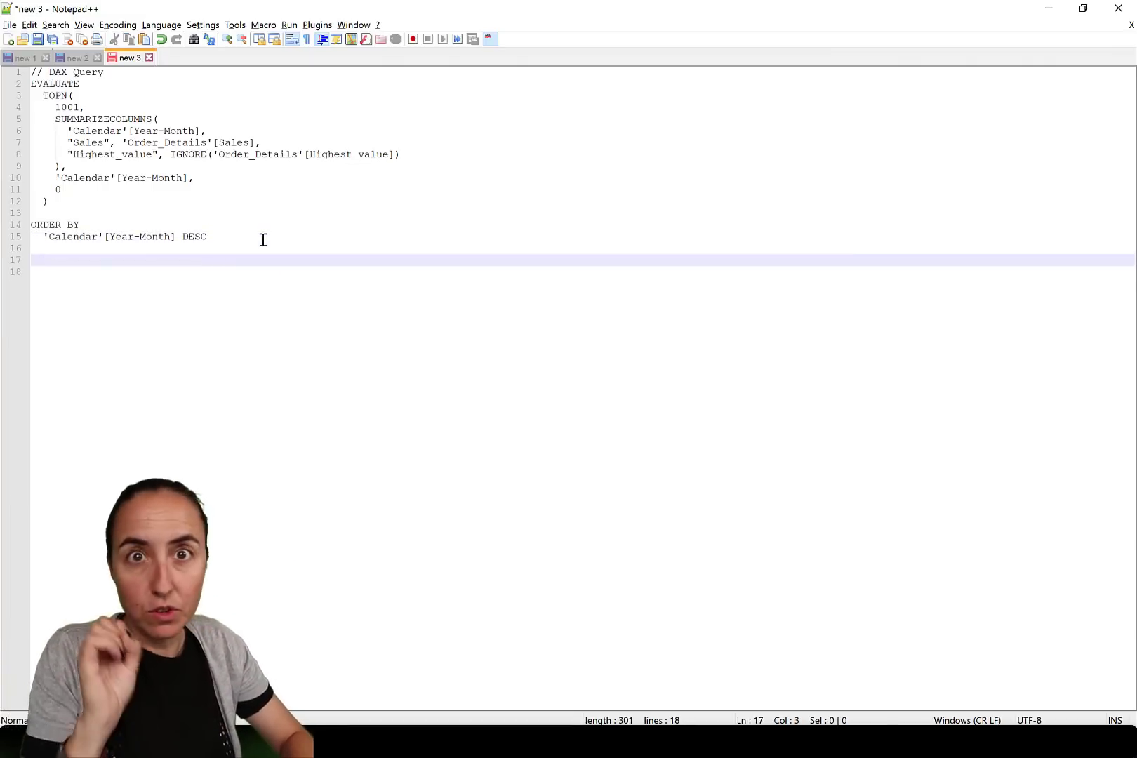
type("// DAX Query EVALUATE   TOPN(     1001,     SUMMARIZECOLUMNS(       'Calendar'[Year-Month],       'Calendar'[Sort FMonthYear],       \"Sales\", 'Order_Details'[Sales],       \"Highest_value\", IGNORE('Order_Details'[Highest value])     ),     'Calendar'[Sort FMonthYear],     0,     'Calendar'[Year-Month],     0   )  ORDER BY   'Calendar'[Sort FMonthYear] DESC, 'Calendar'[Year-Month] DESC")
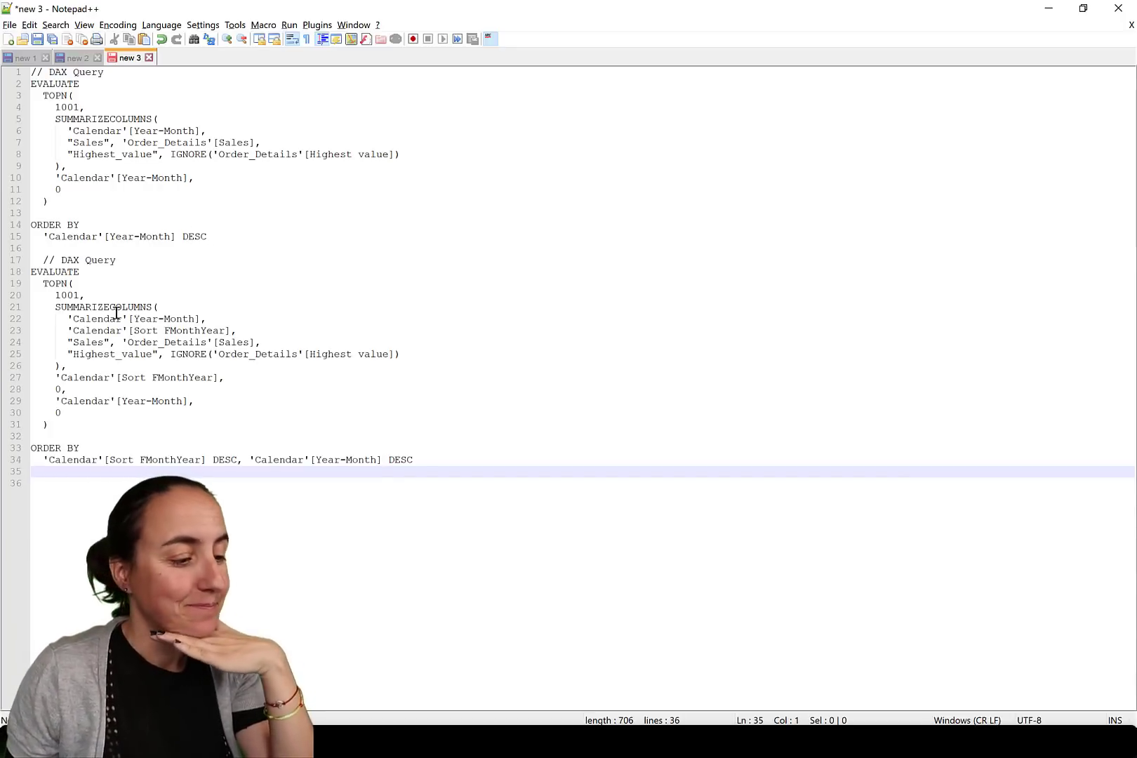
Highlight the Sort FMonthYear grouping and ordering lines in the second query, then return to Power BI
left_click_drag(56, 306, 241, 327)
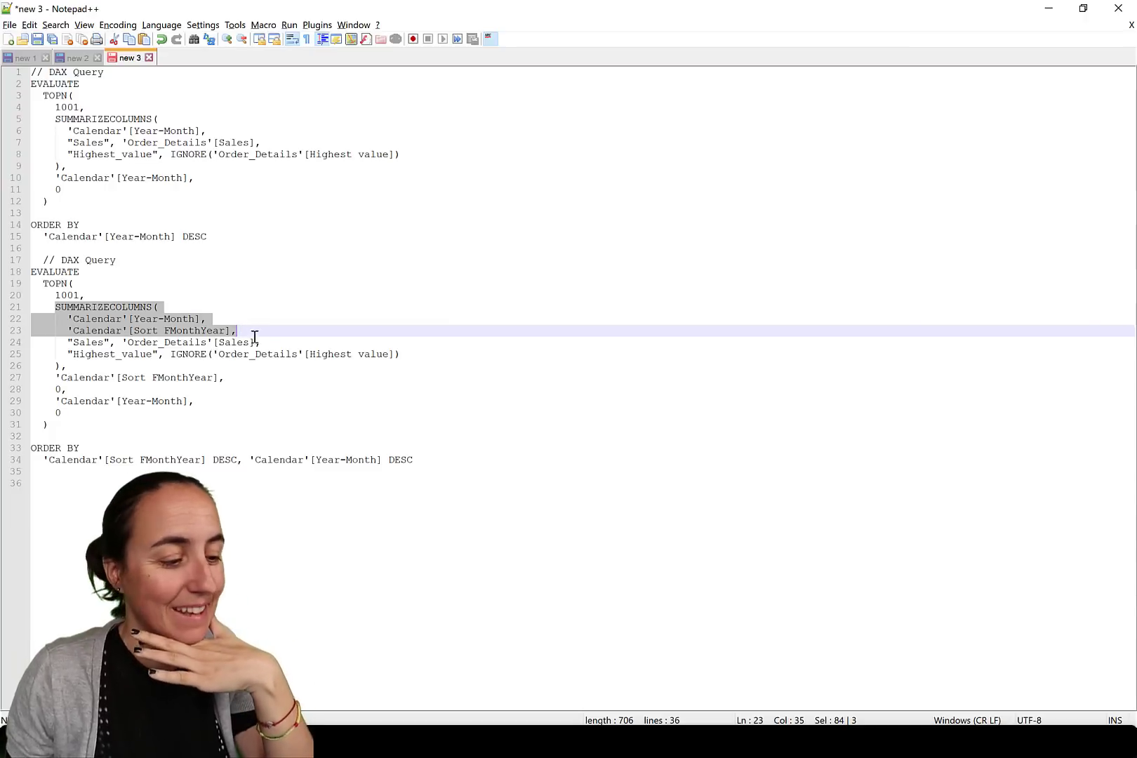
left_click_drag(237, 459, 61, 462)
left_click_drag(415, 461, 242, 462)
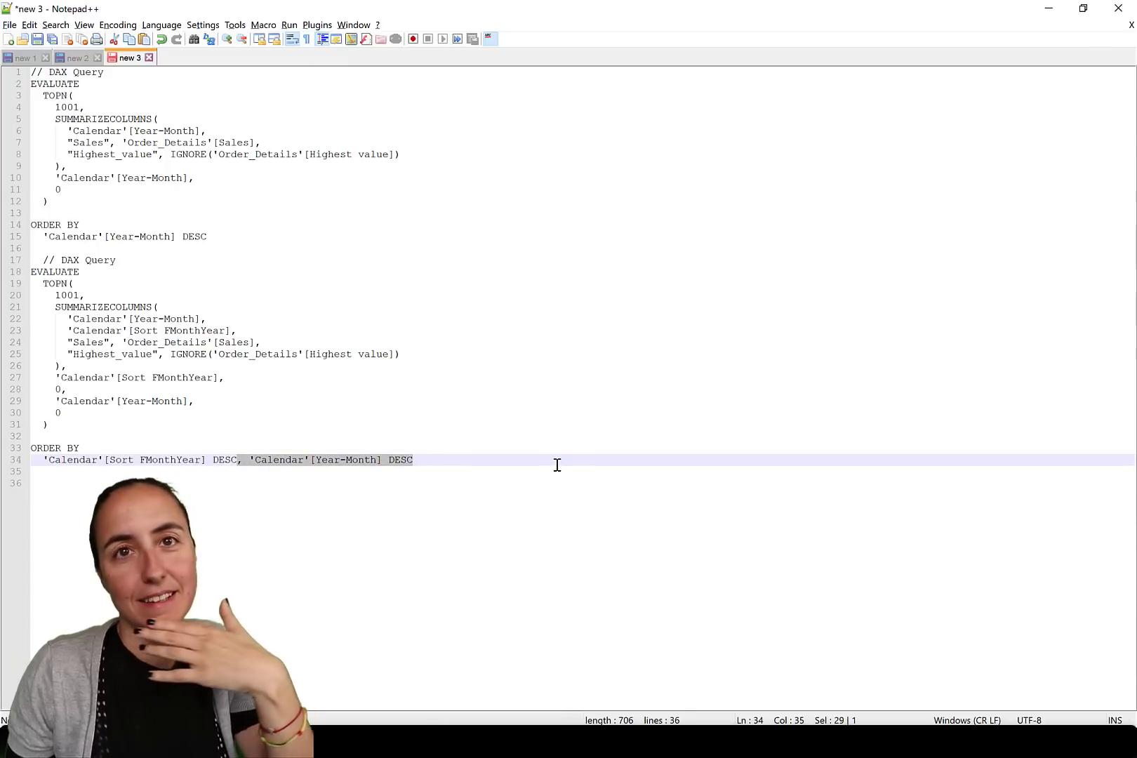
left_click_drag(250, 343, 66, 330)
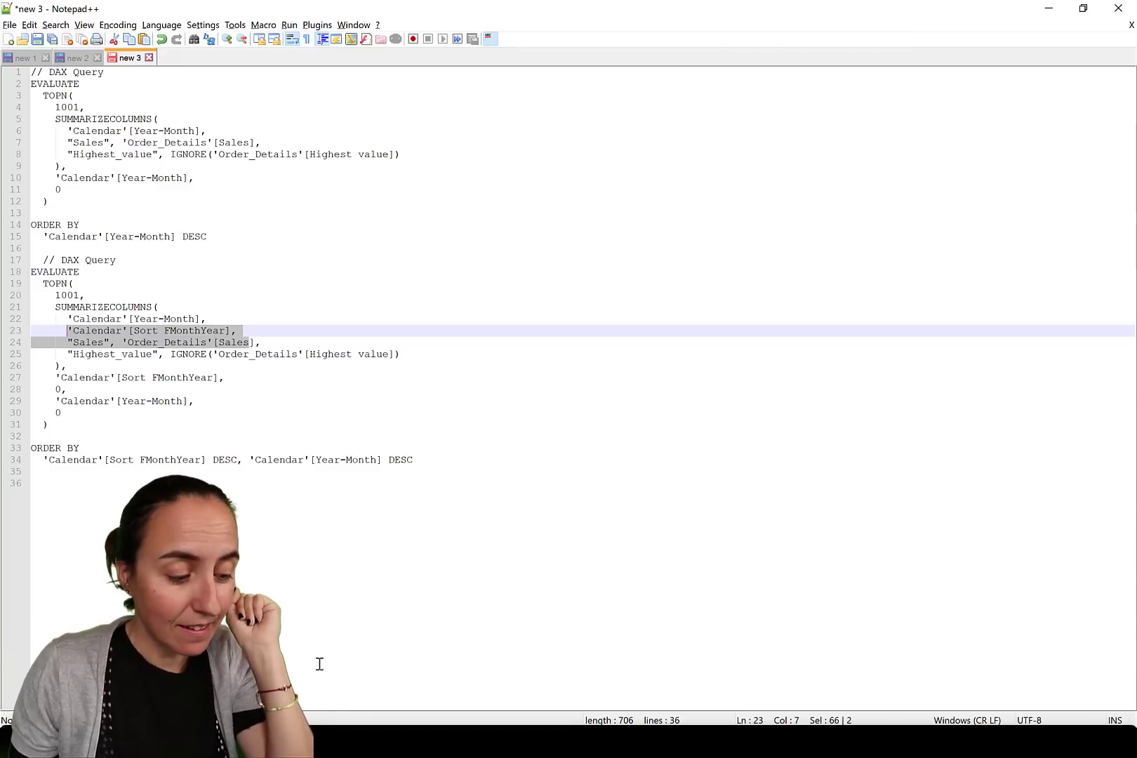
key("alt+Tab")
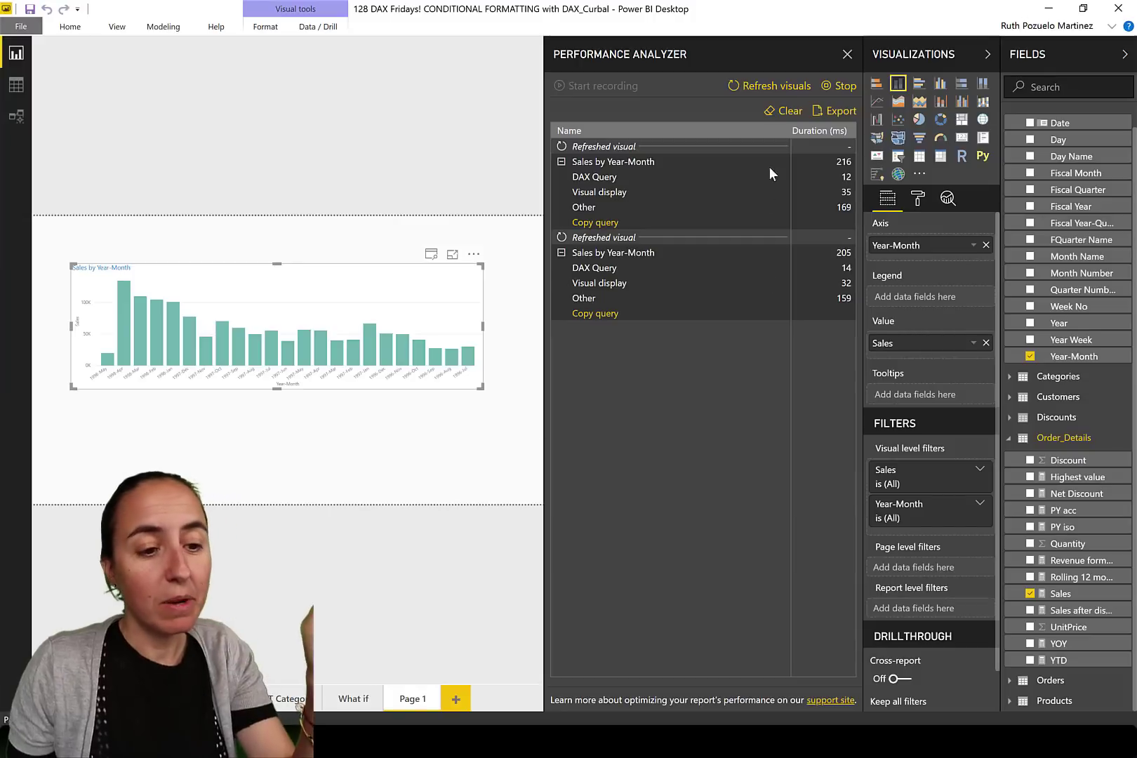
Close Performance Analyzer and highlight ALLSELECTED('Calendar'[Year-Month]) in the Highest value measure
left_click(846, 87)
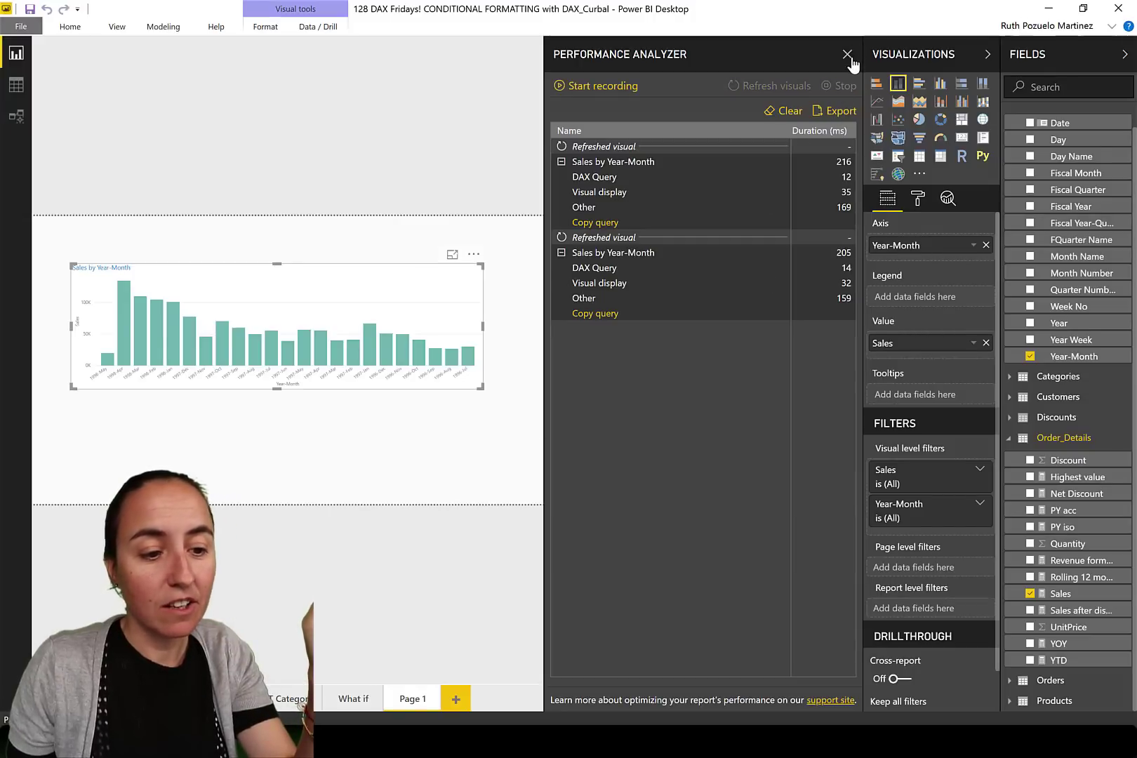
left_click(847, 54)
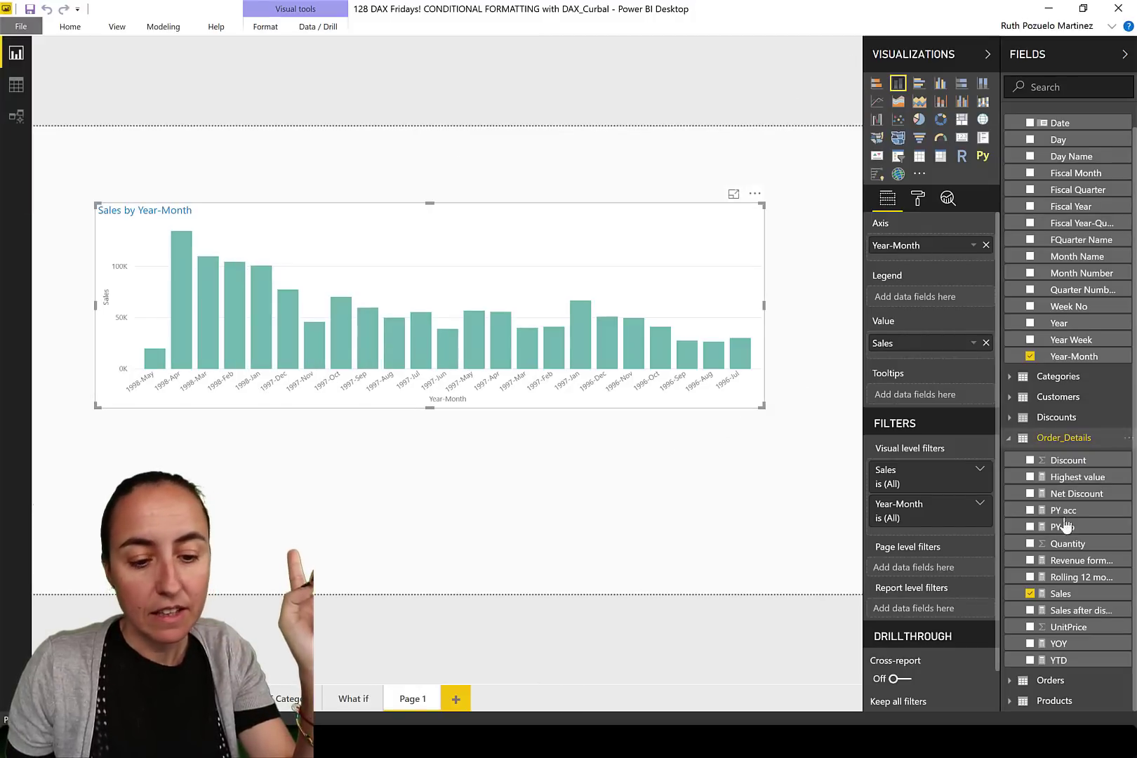
left_click(1087, 479)
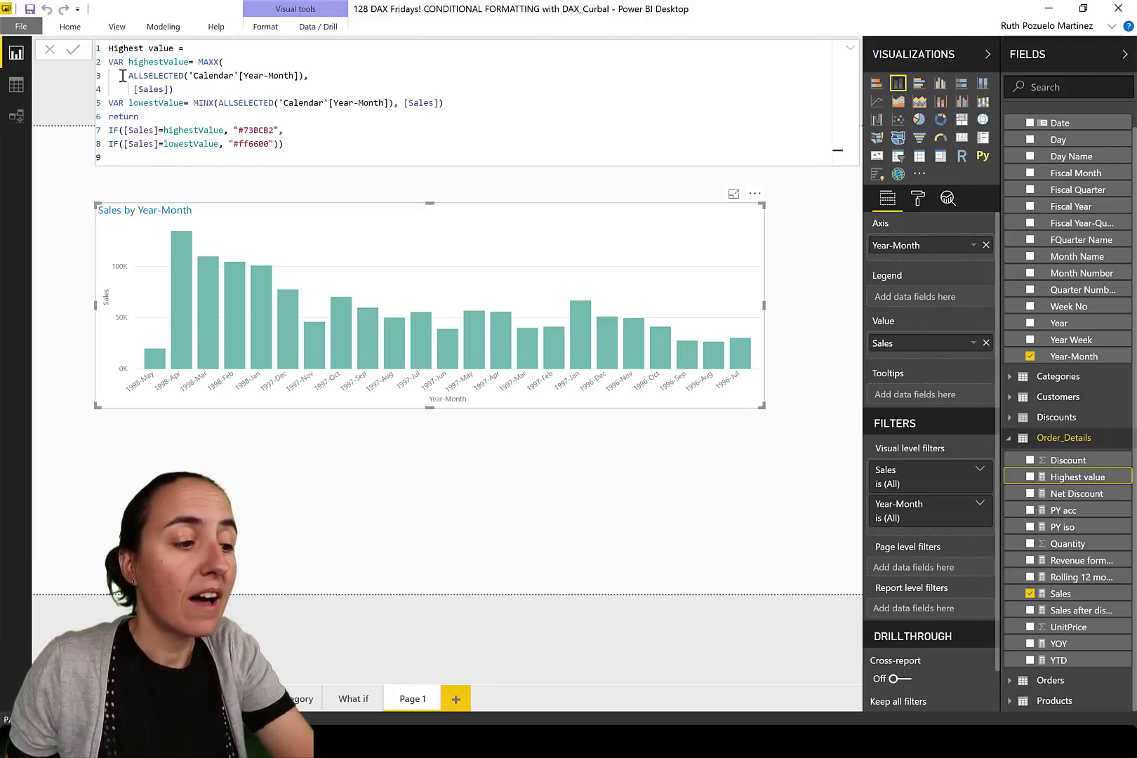
left_click_drag(124, 75, 153, 76)
left_click_drag(231, 73, 323, 75)
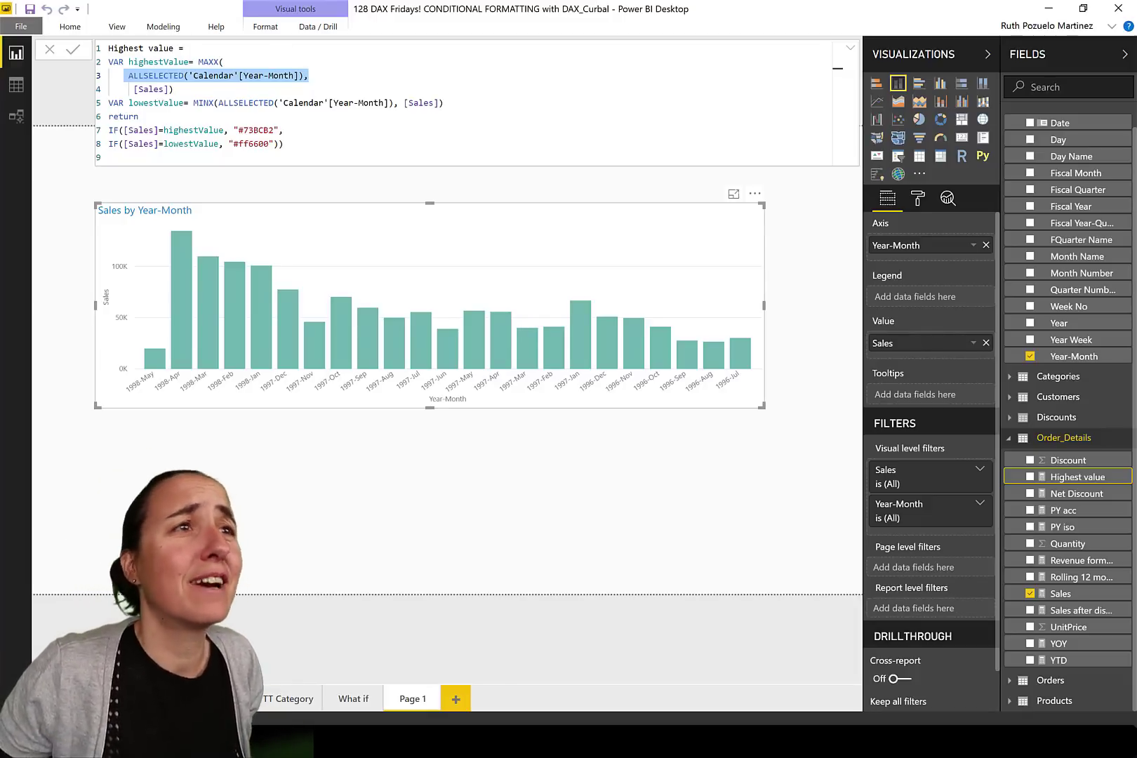
Read the ALLSELECTED columnName syntax and the remark about multiple columns, then minimize the browser
key("alt+Tab")
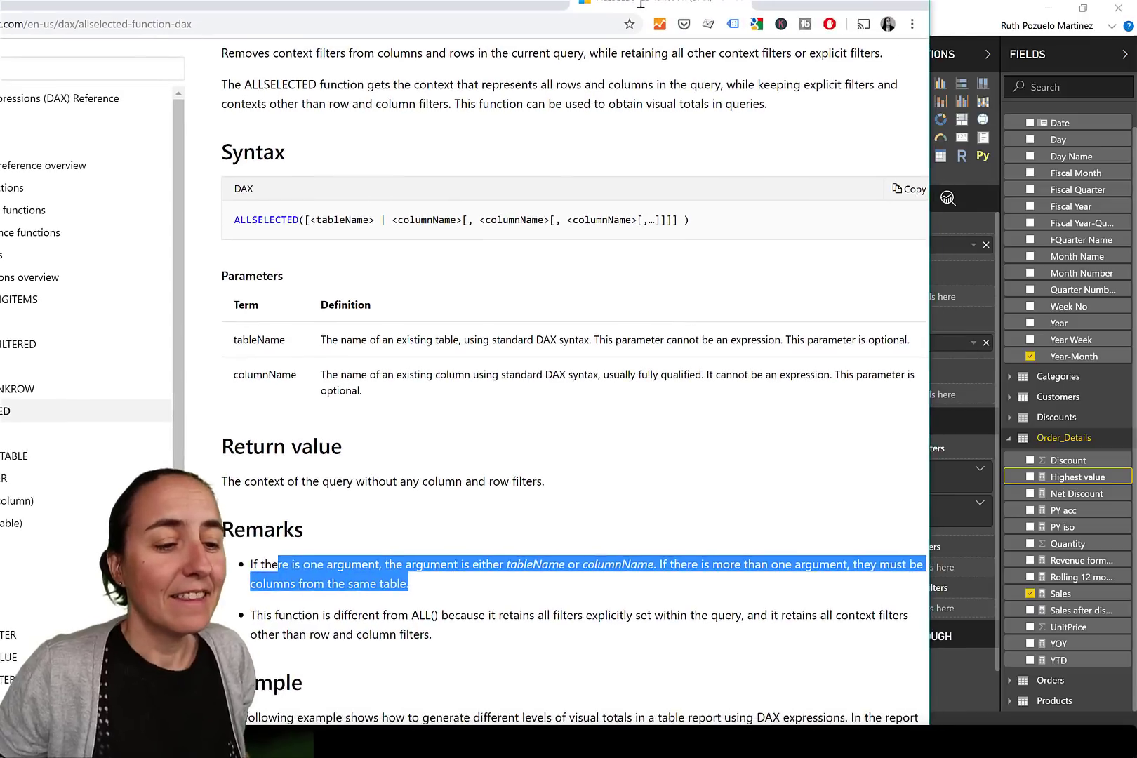
mouse_move(641, 3)
left_mouse_down()
mouse_move(649, 28)
mouse_move(650, 2)
left_mouse_up()
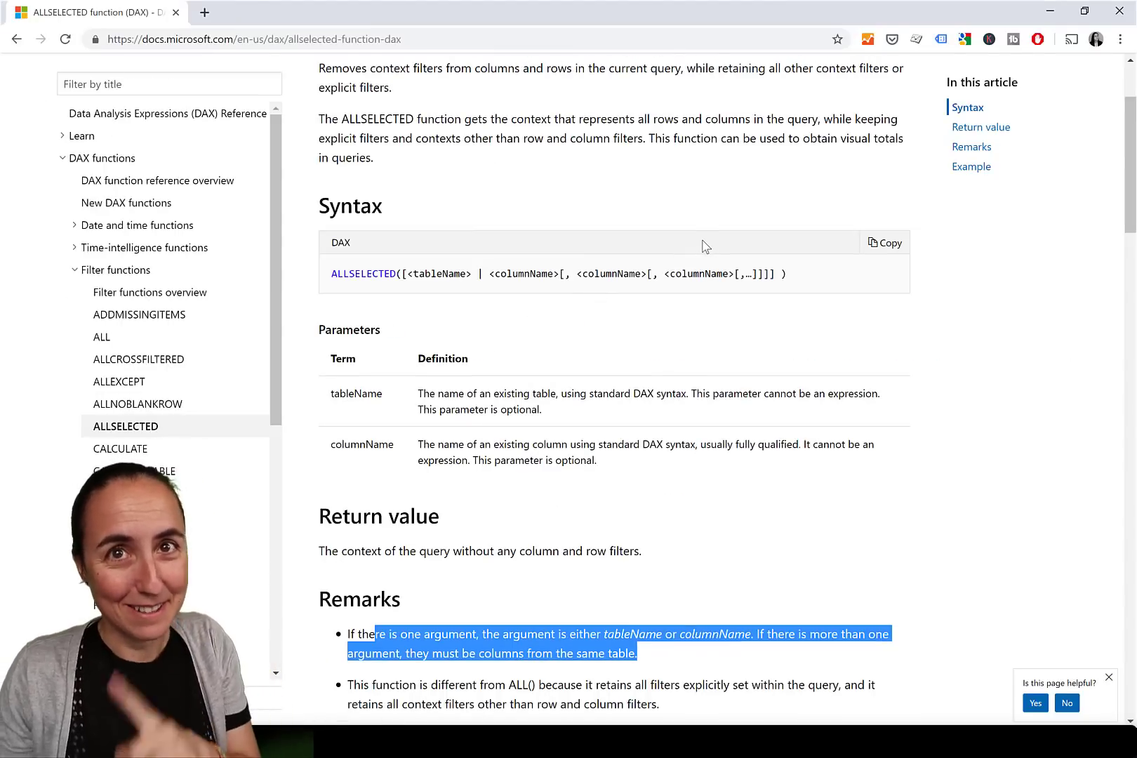
scroll(598, 330, "up", 3)
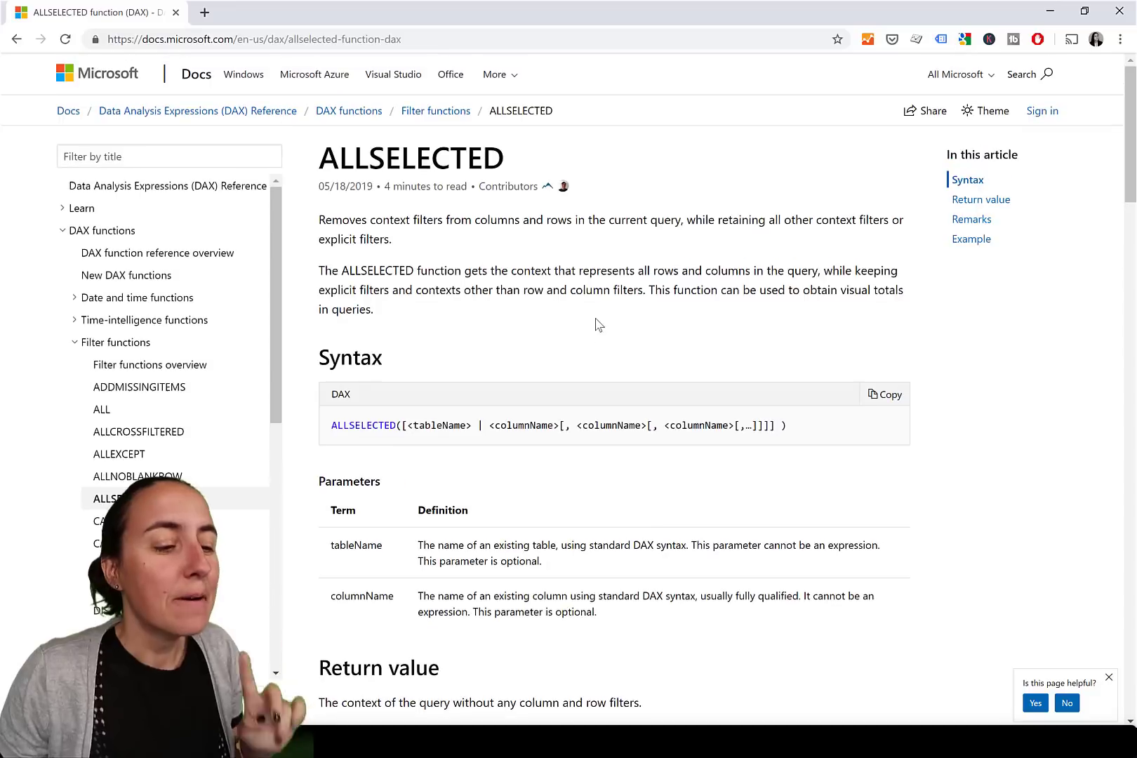
scroll(582, 316, "down", 3)
scroll(564, 312, "up", 2)
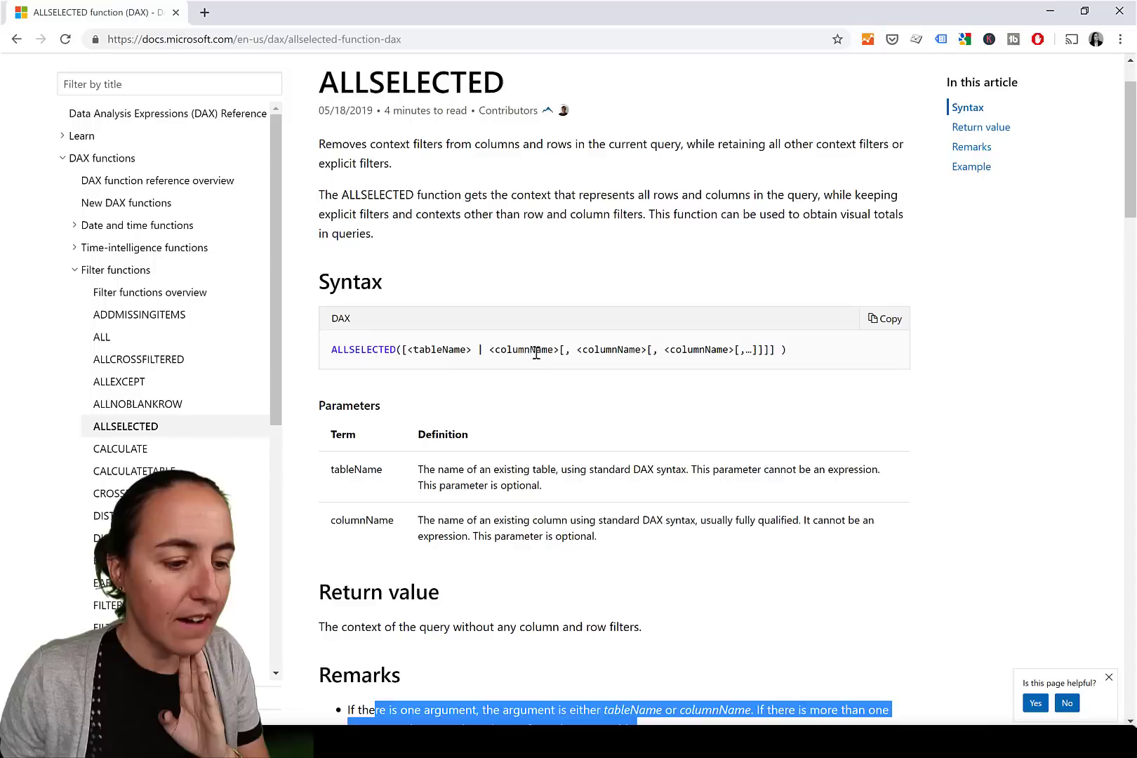
left_click_drag(518, 351, 722, 354)
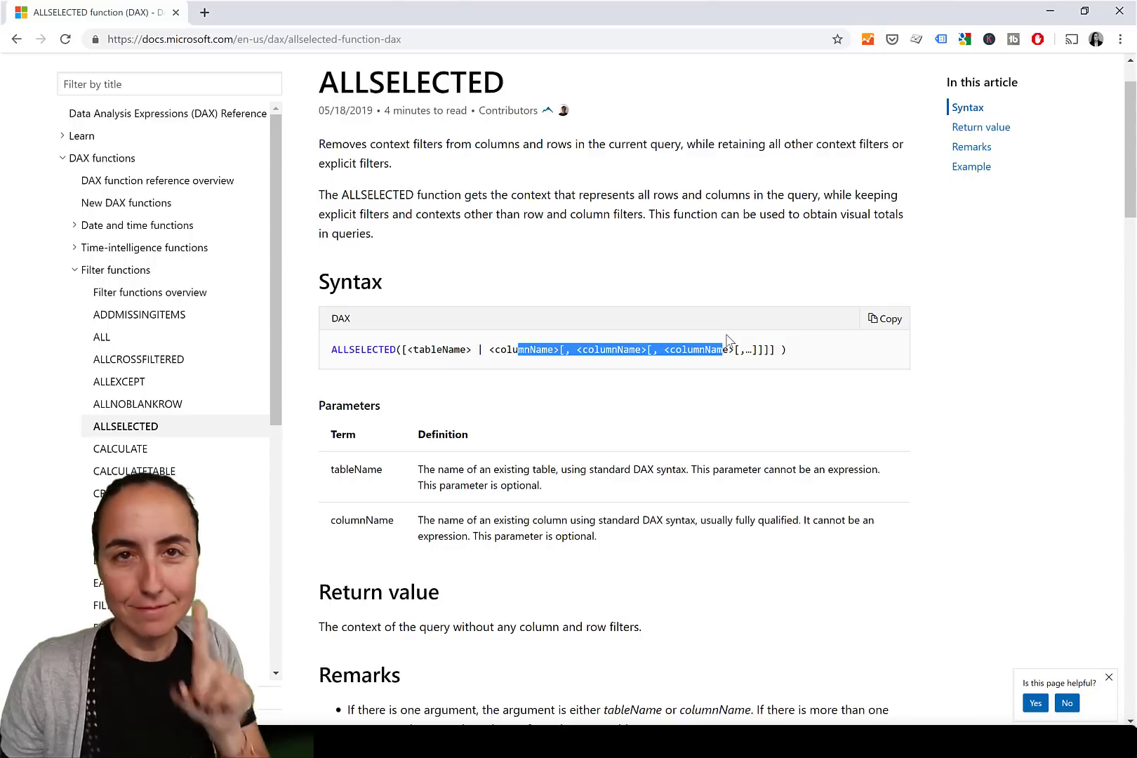
scroll(721, 344, "down", 3)
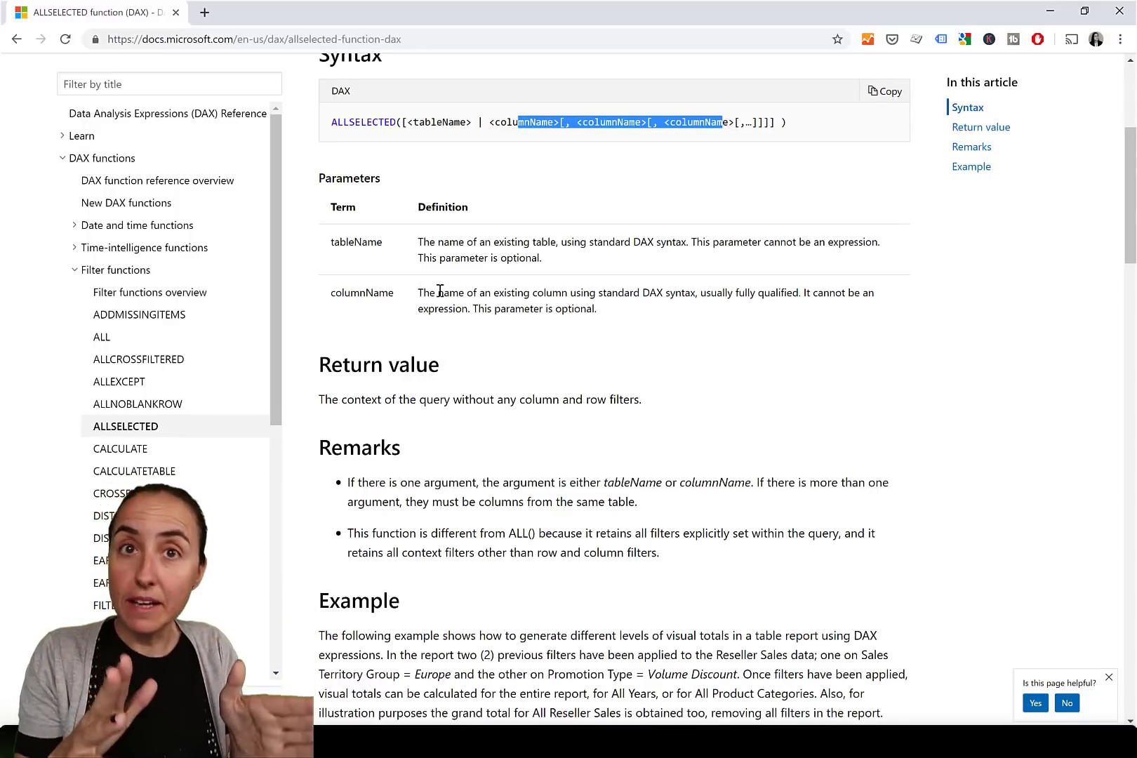
scroll(474, 357, "down", 1)
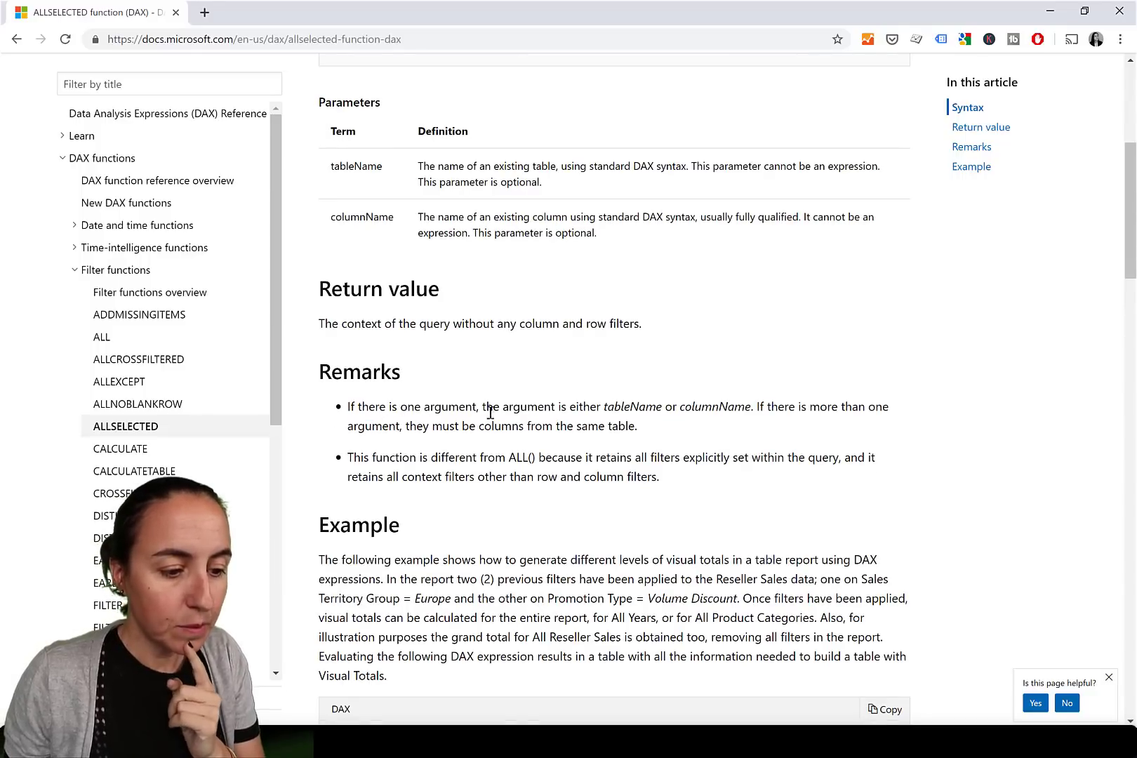
left_click_drag(507, 407, 516, 407)
left_click_drag(607, 407, 875, 428)
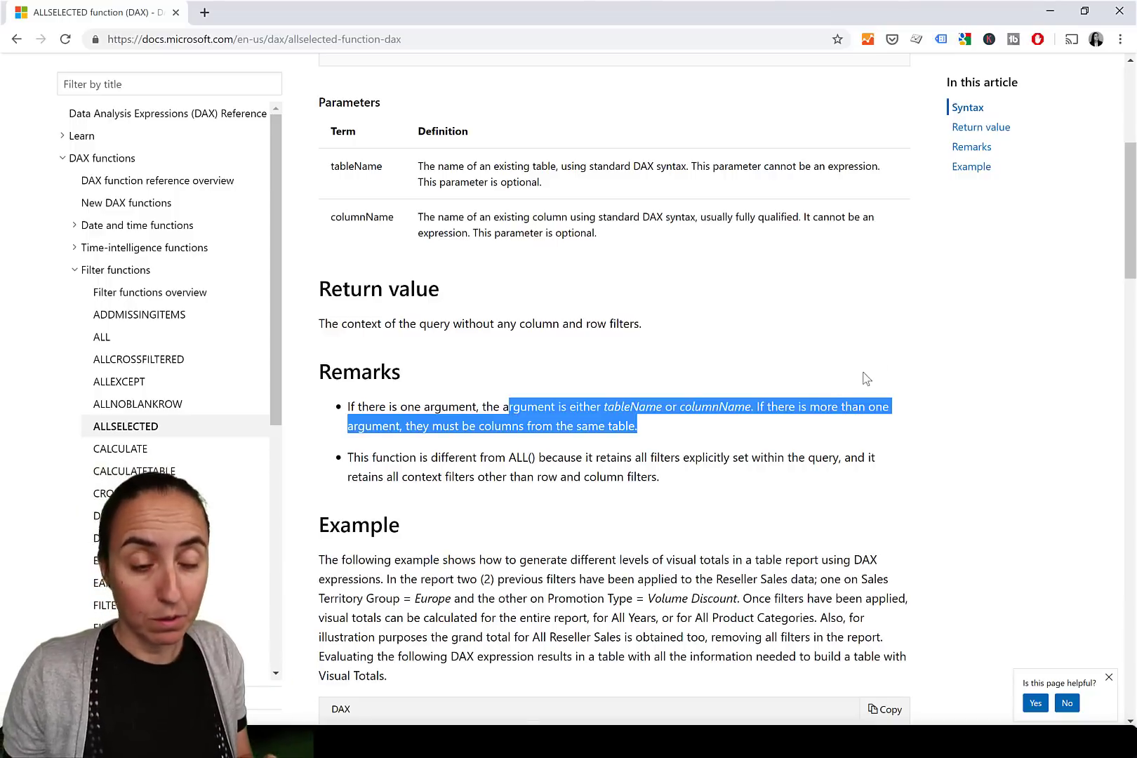
left_click(1051, 11)
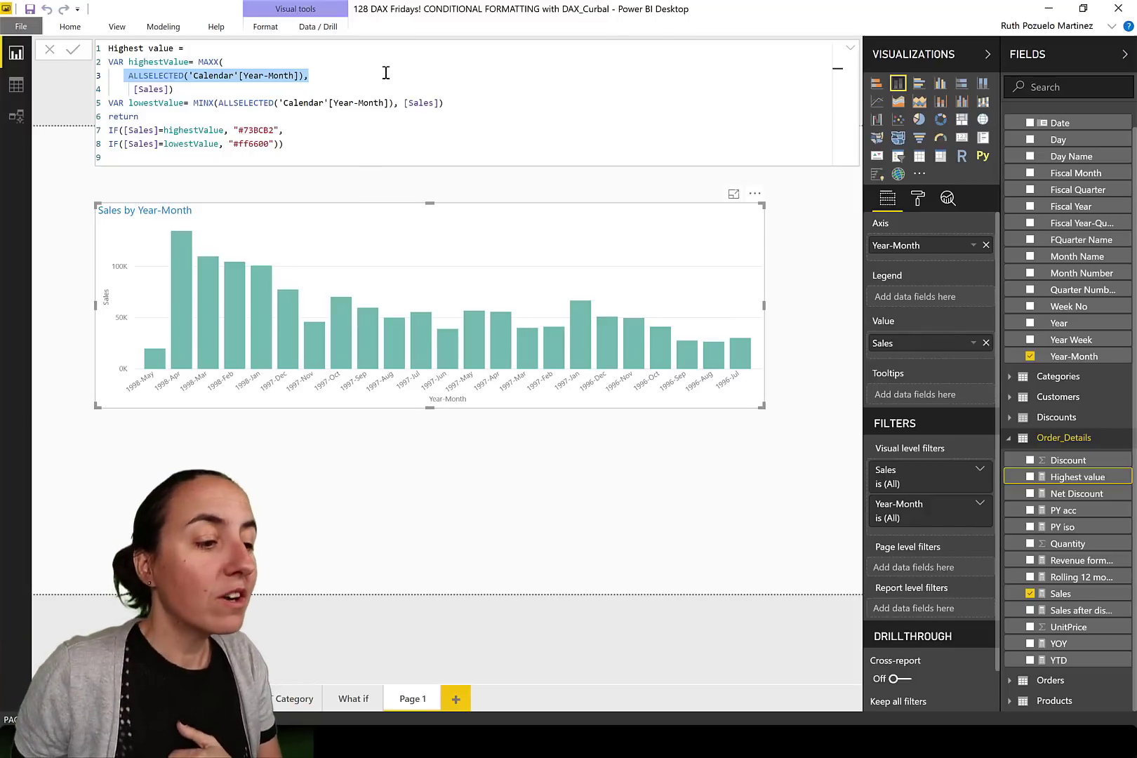
Start adding a second argument, ,'Calendar', after 'Calendar'[Year-Month] in the highestValue ALLSELECTED
left_click(211, 64)
left_click_drag(191, 76, 302, 79)
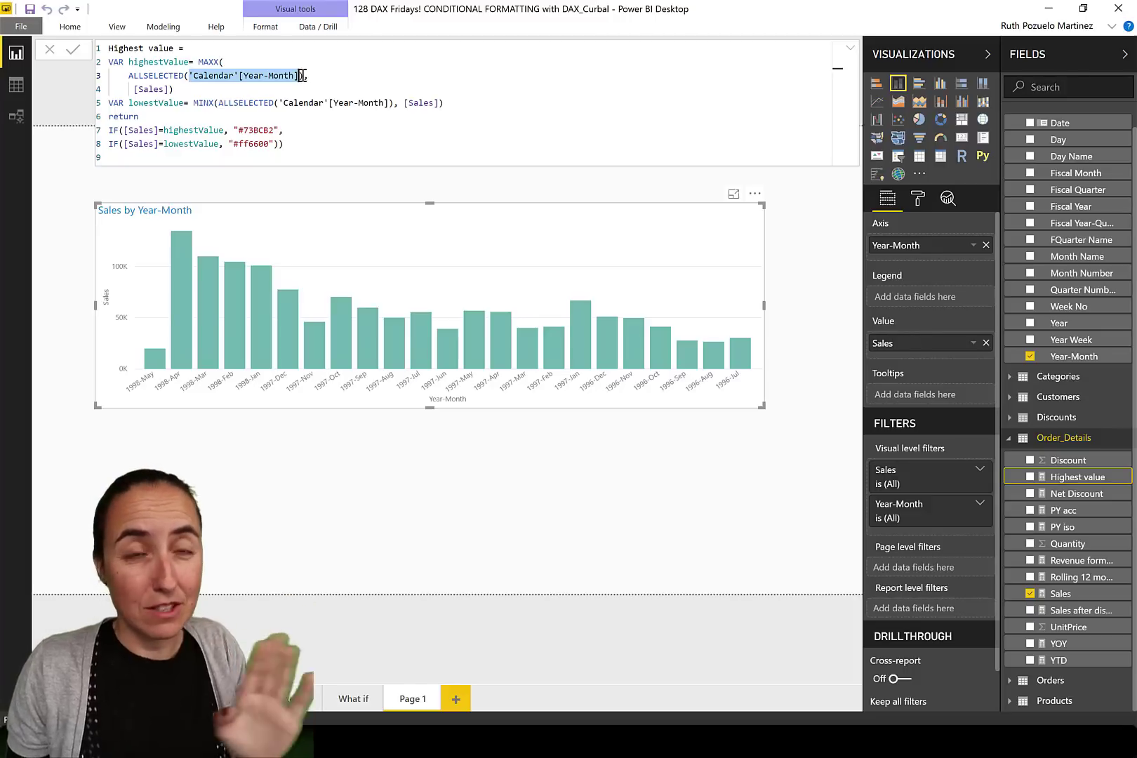
left_click(302, 76)
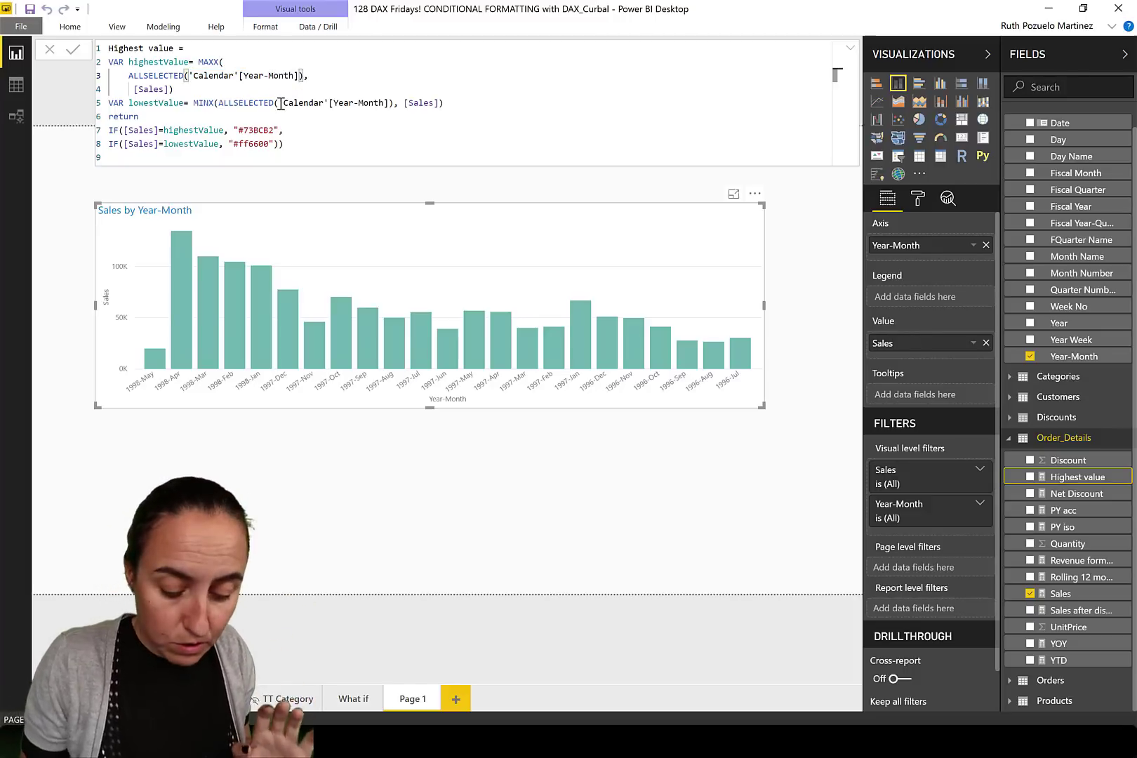
type(",'Calendar'")
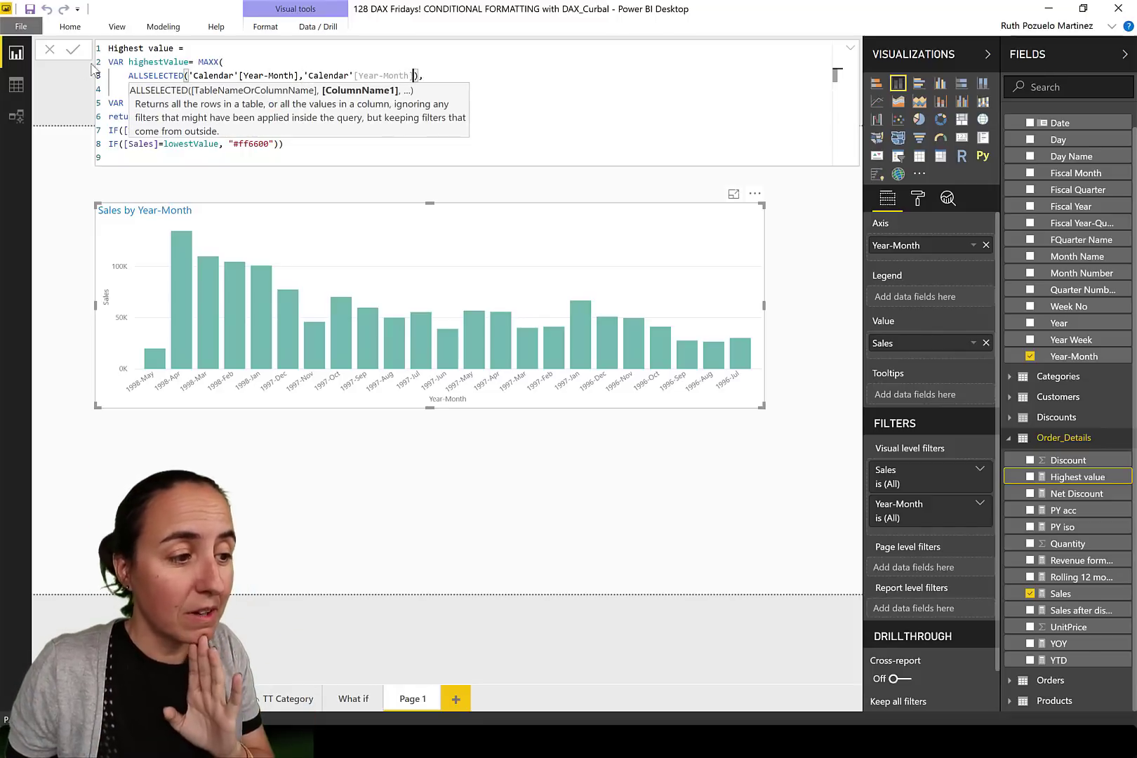
Confirm the Sort FMonthYear column name in Data view and complete the 'Calendar'[Sort FMonthYear] argument
left_click(16, 85)
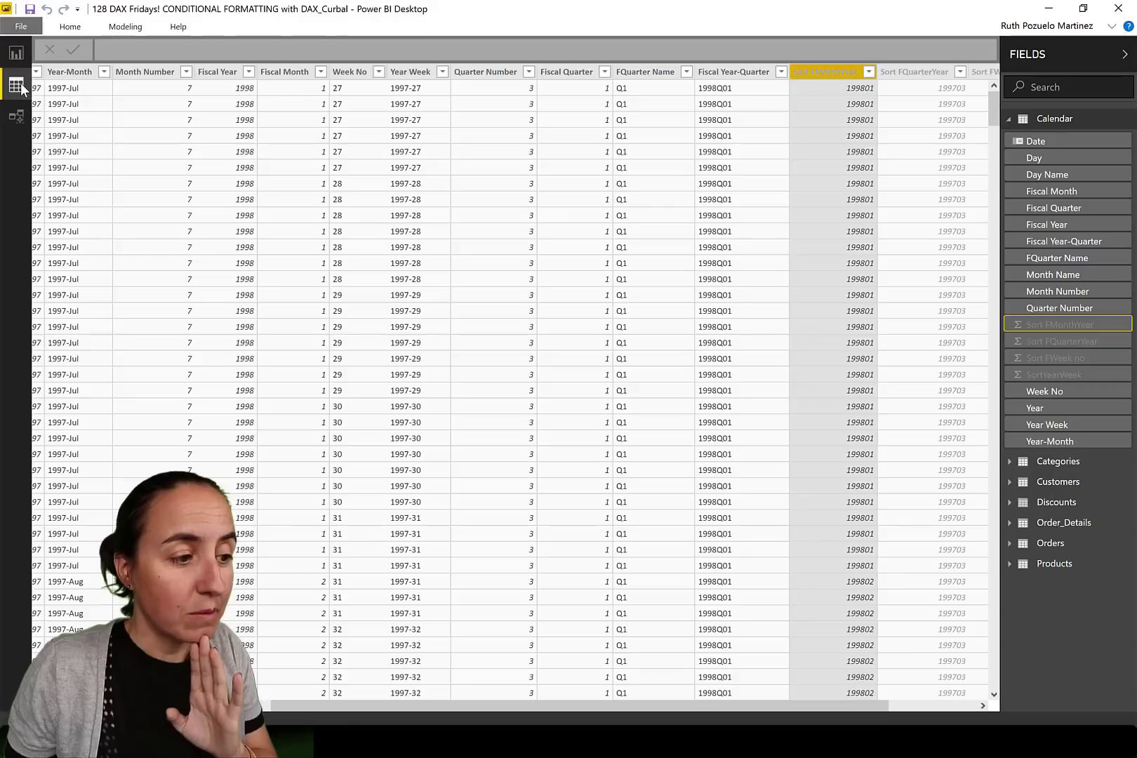
double_click(828, 73)
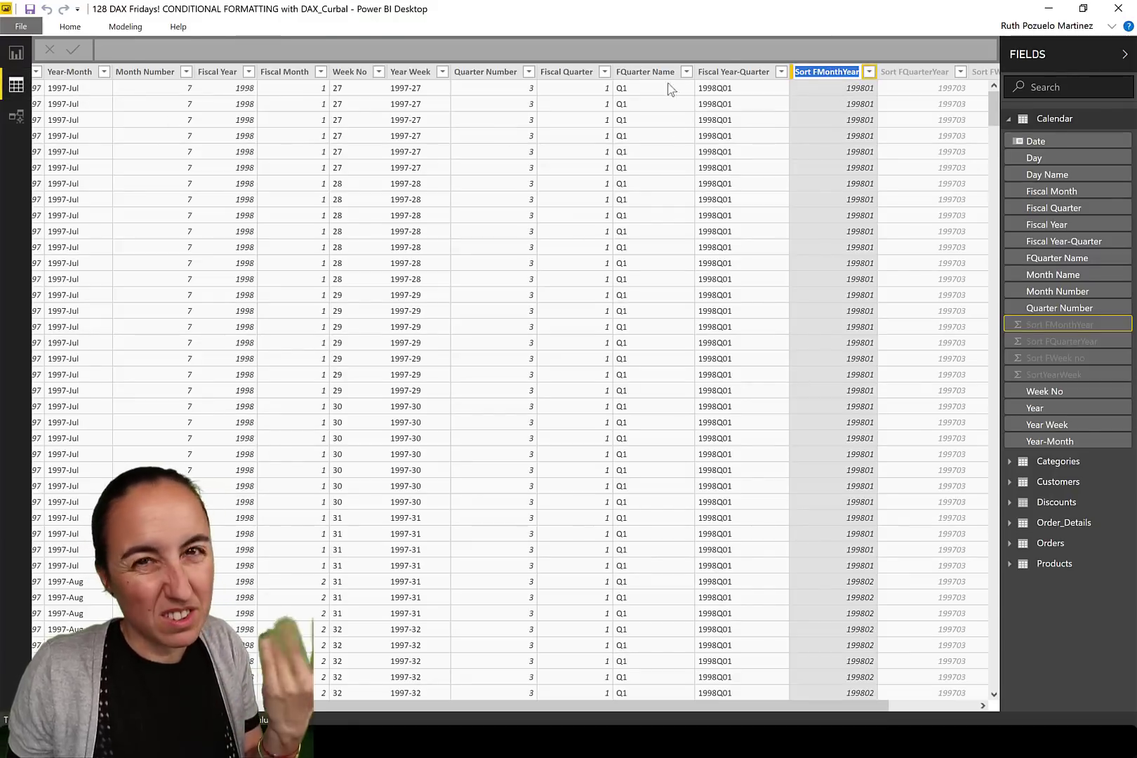
left_click(14, 54)
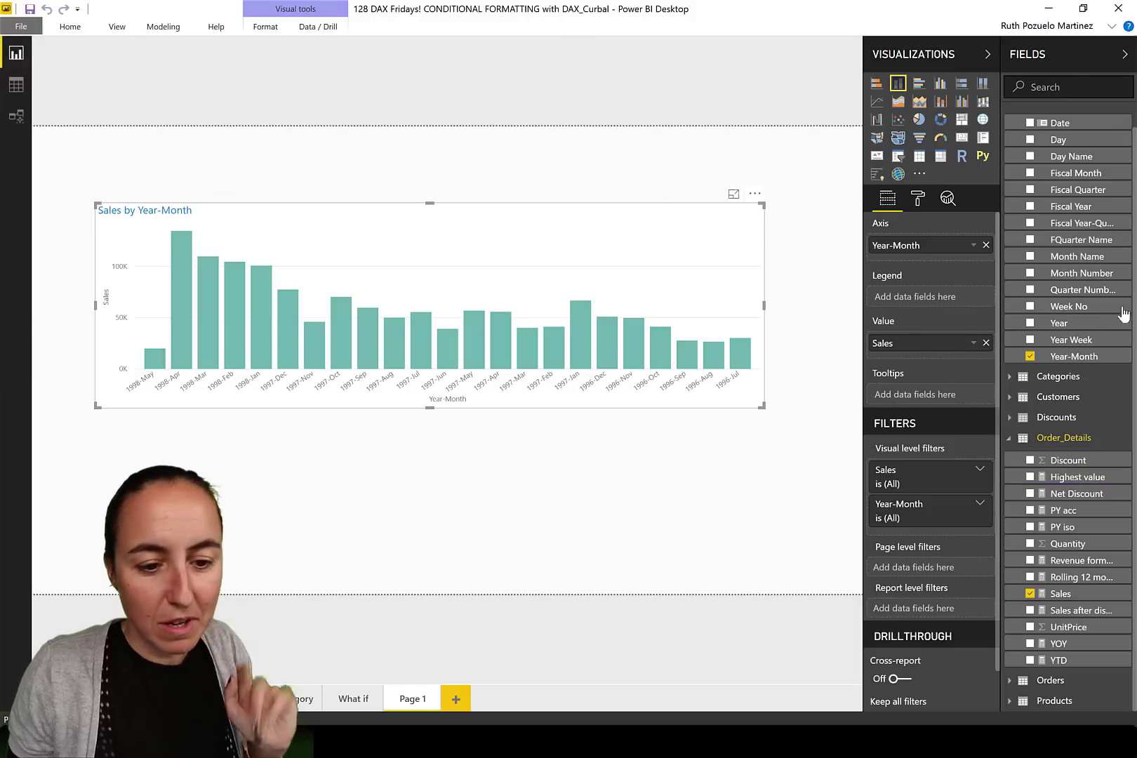
left_click(1102, 479)
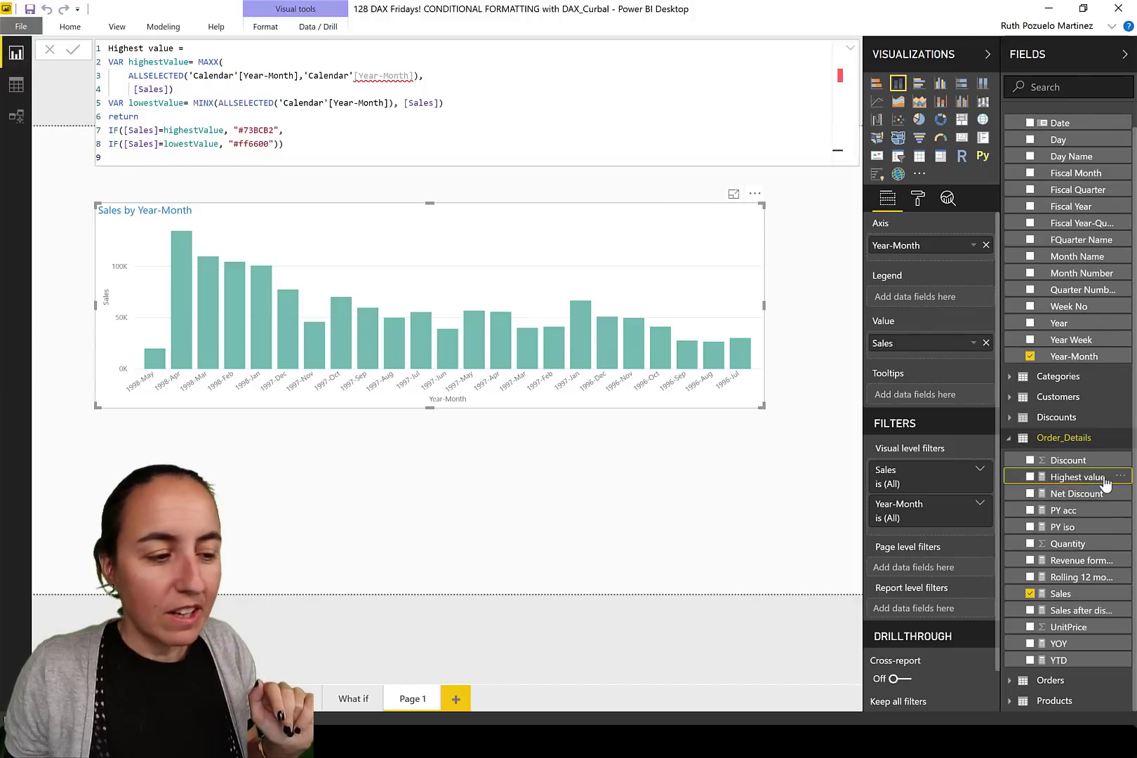
left_click(410, 76)
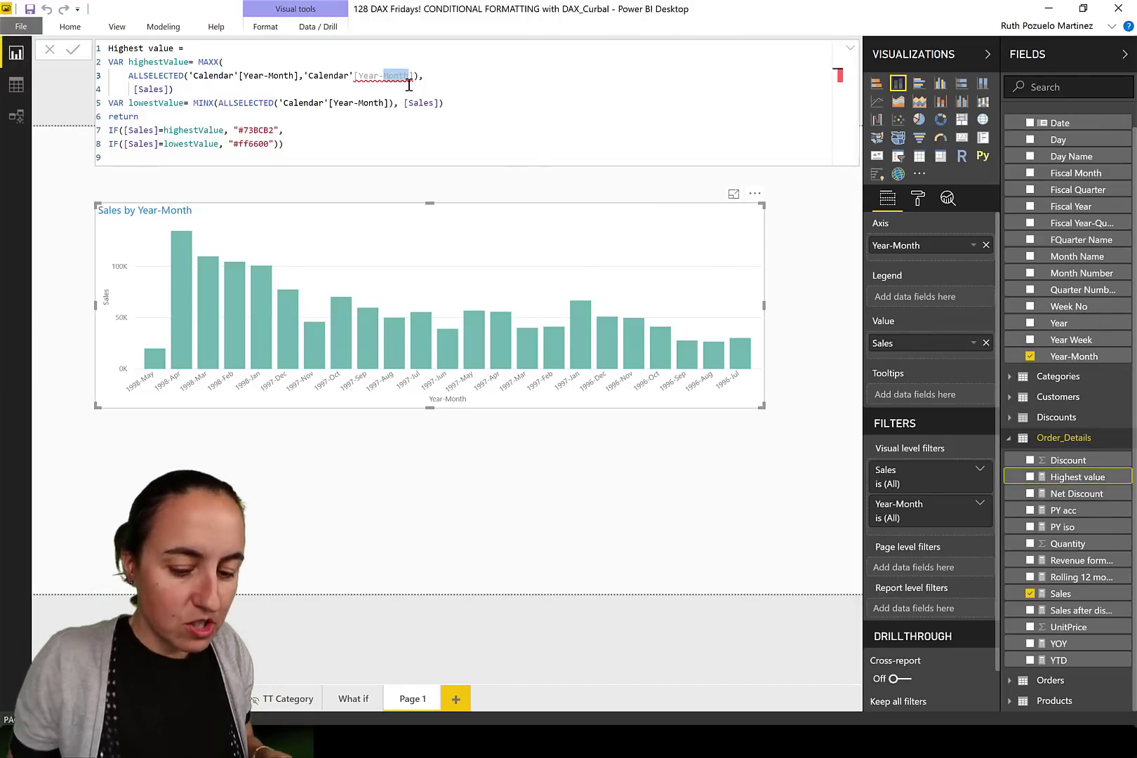
key("BackSpace")
key("BackSpace")
key("BackSpace")
key("BackSpace")
key("BackSpace")
key("BackSpace")
key("BackSpace")
key("BackSpace")
key("BackSpace")
key("BackSpace")
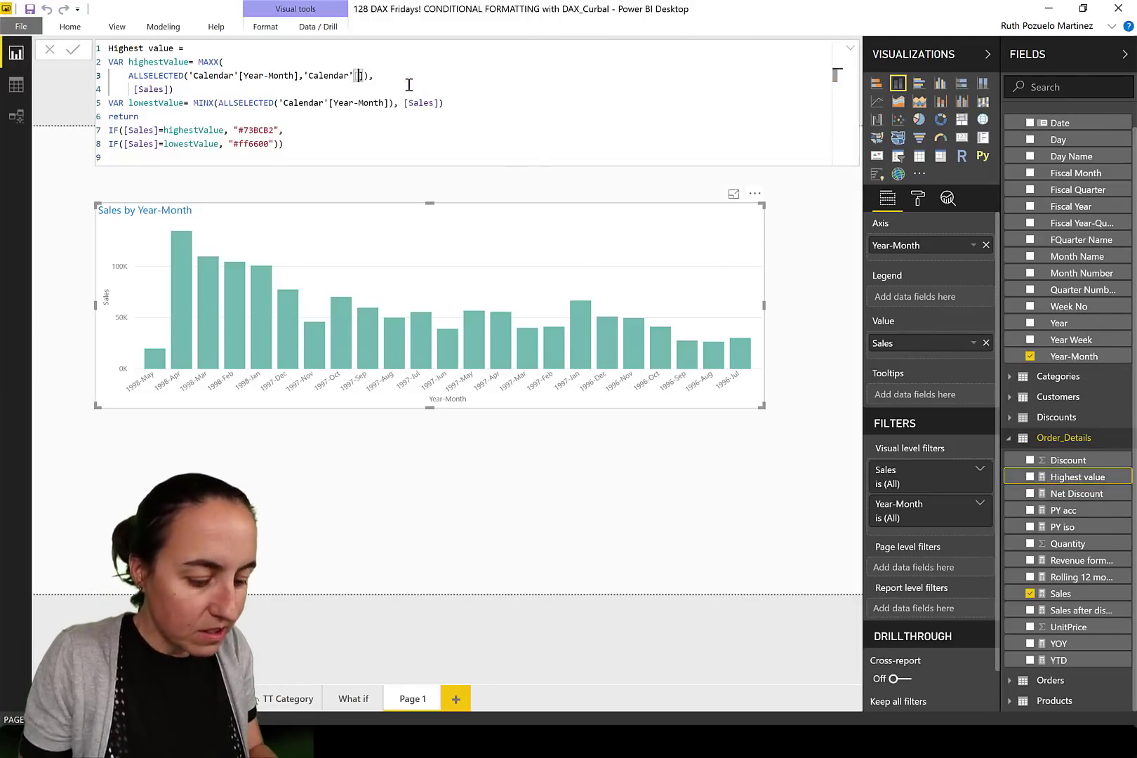
type("Sort FMonthYear")
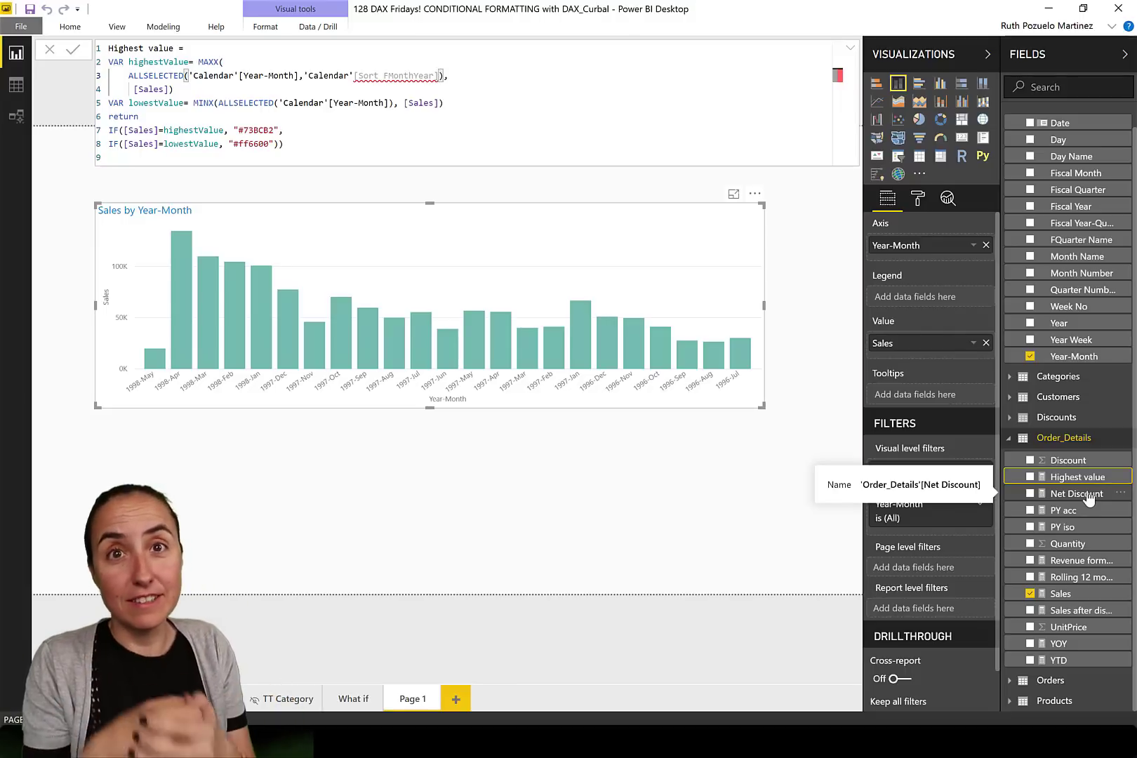
Commit the measure and copy the 'Calendar'[Sort FMonthYear] argument from line 3
left_click(71, 57)
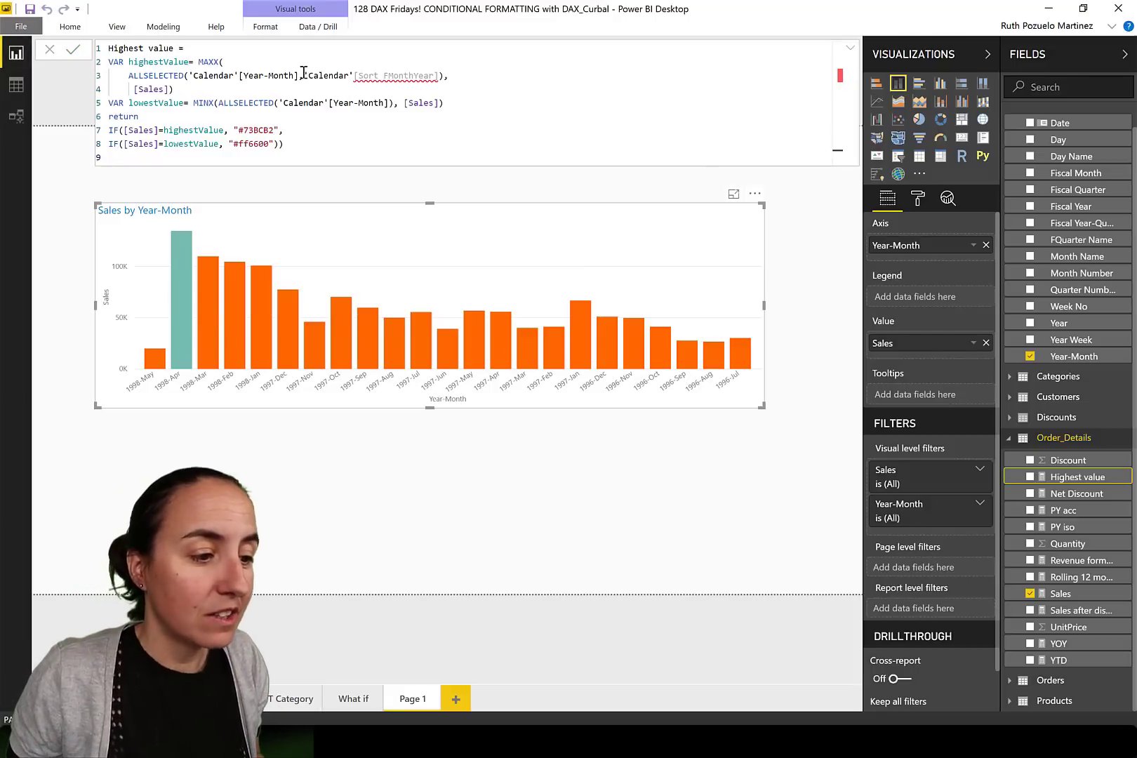
left_click_drag(306, 75, 439, 75)
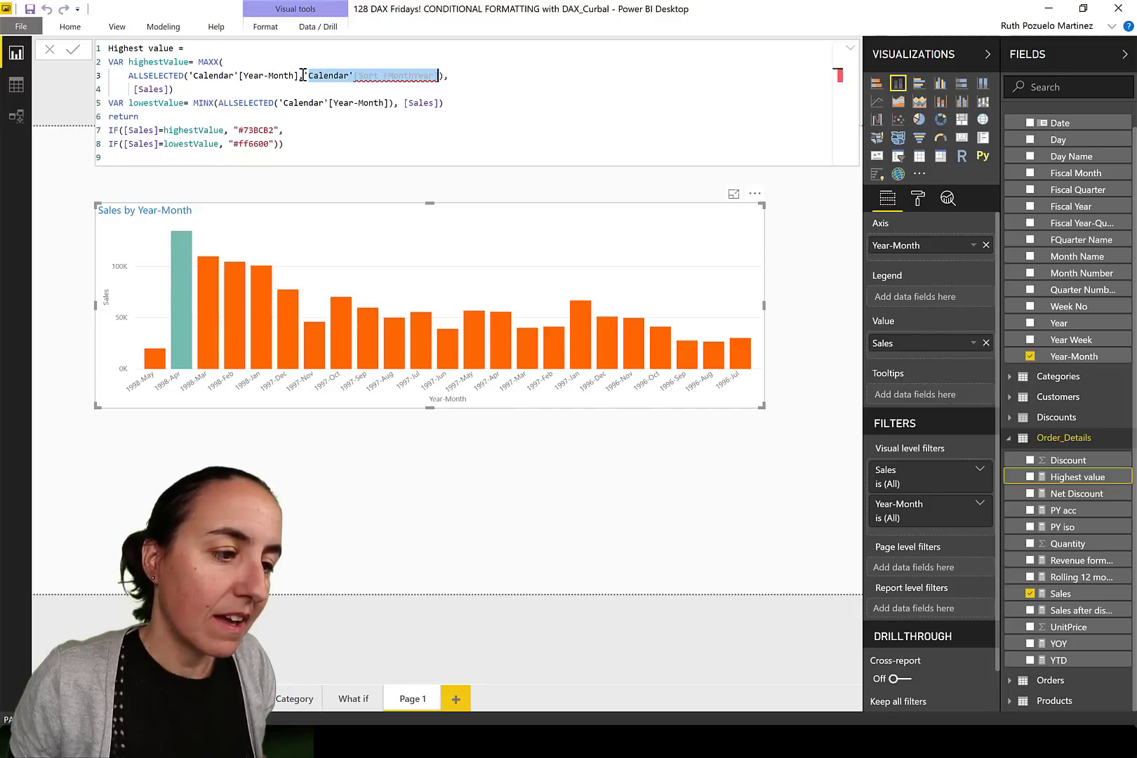
left_click_drag(303, 75, 438, 75)
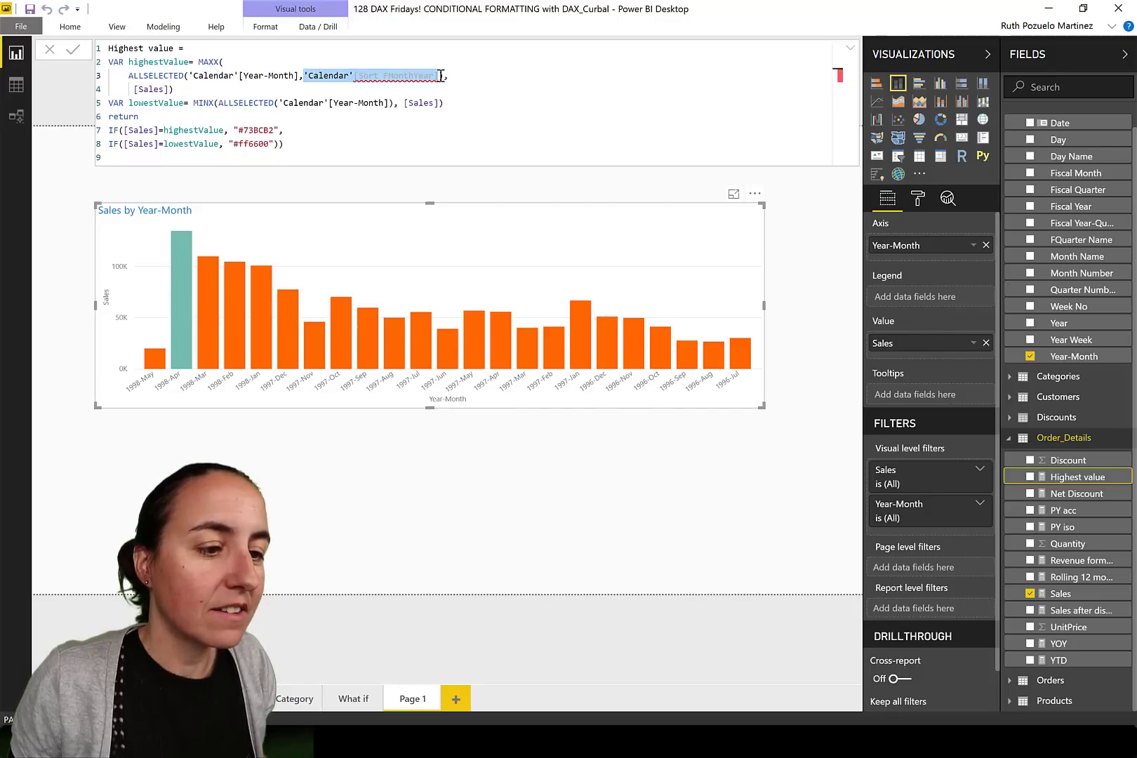
Add 'Calendar'[Sort FMonthYear] to the lowestValue ALLSELECTED and commit so the highest and lowest bars recolour
left_click(393, 103)
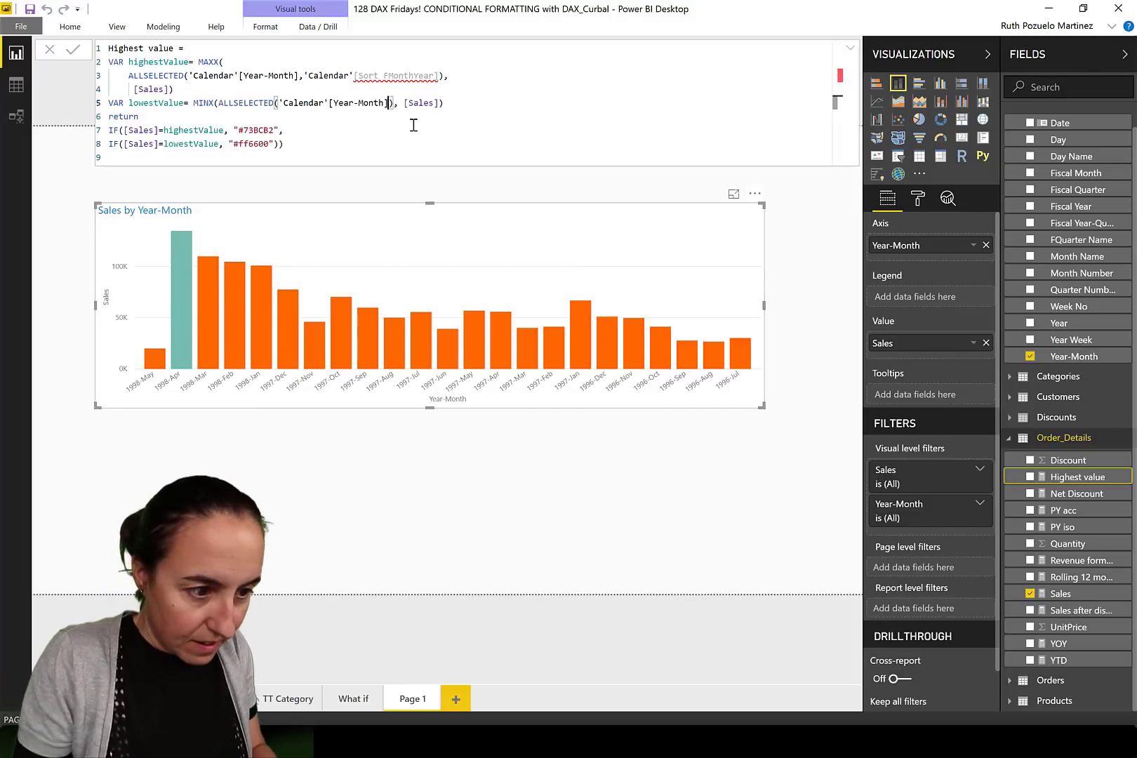
type(",")
type("'Calendar'[Sort FMonthYear]")
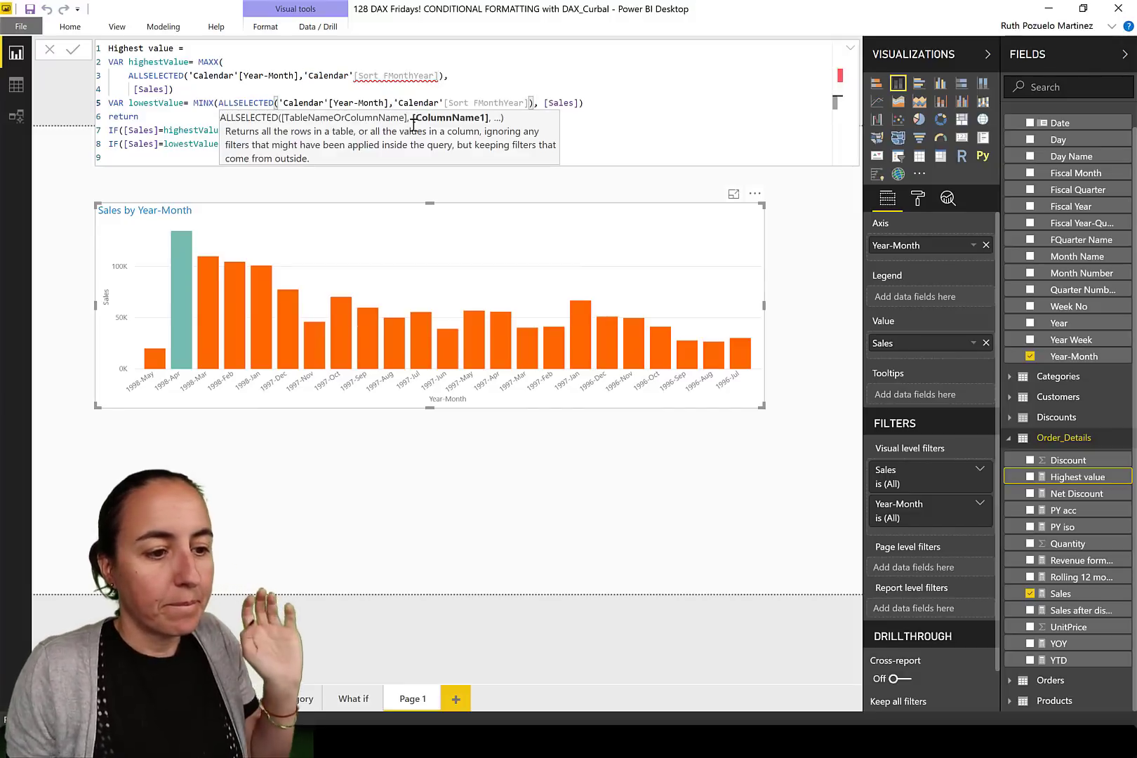
key("Right")
key("Right")
key("Down")
key("Down")
key("Down")
key("End")
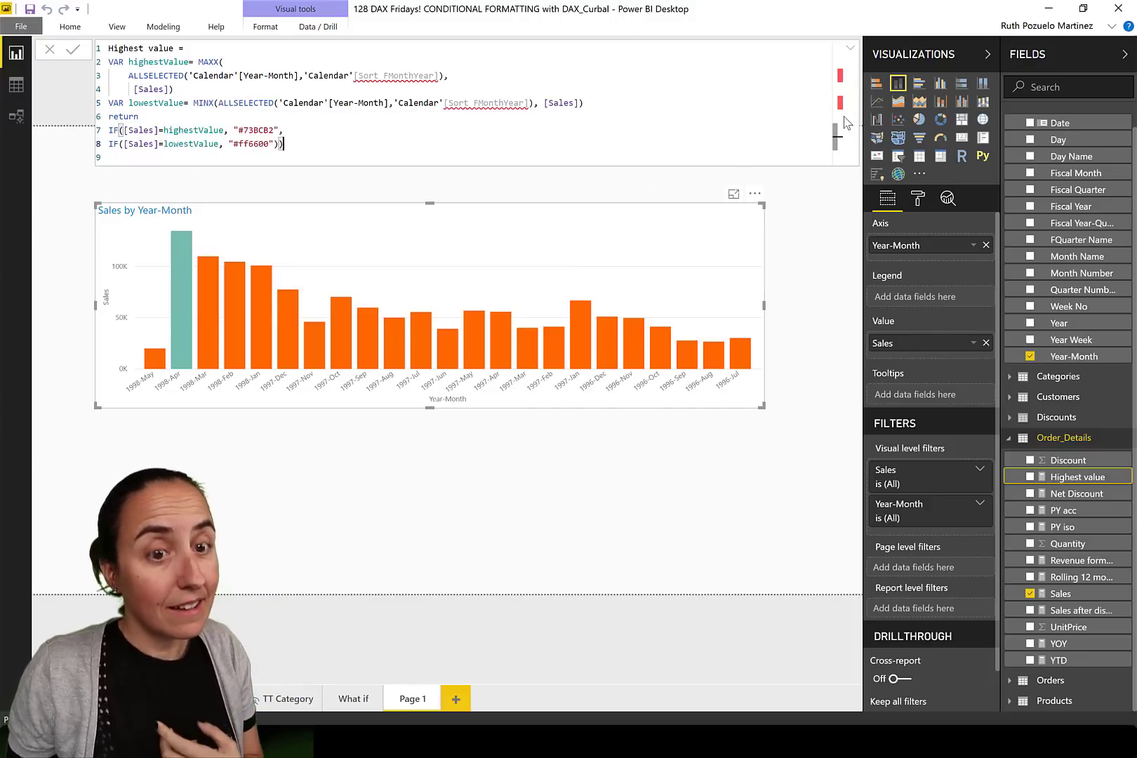
key("Down")
left_click(73, 54)
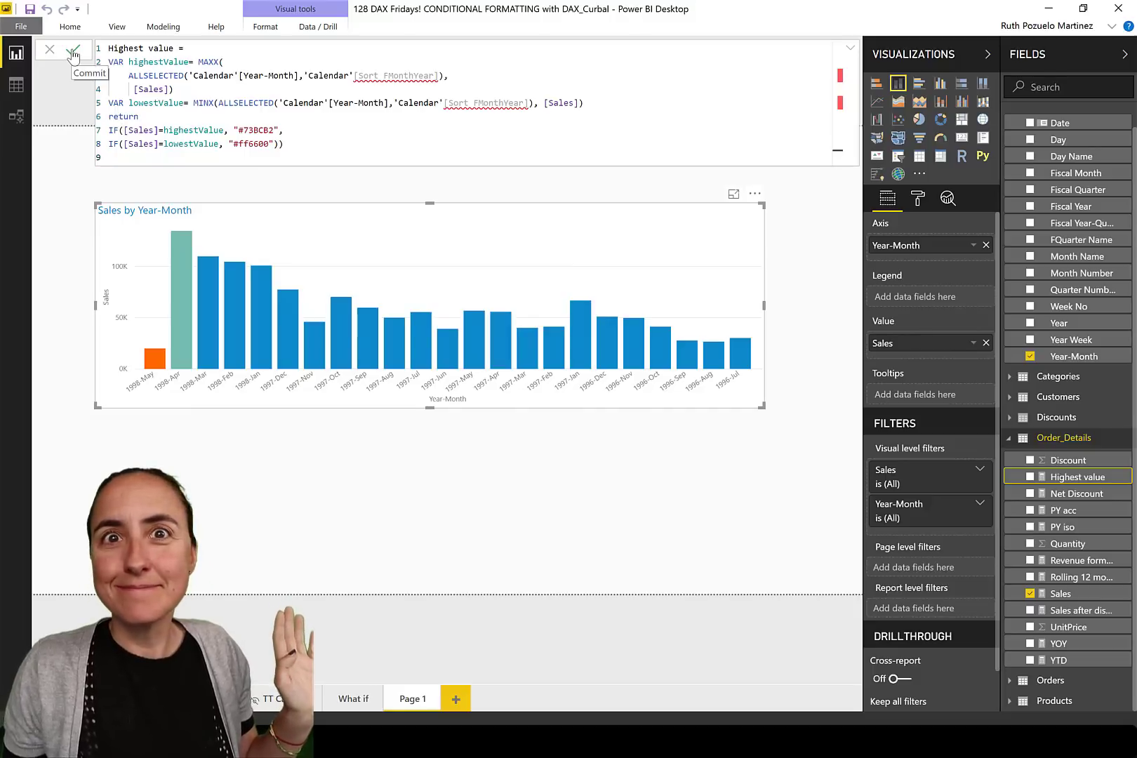